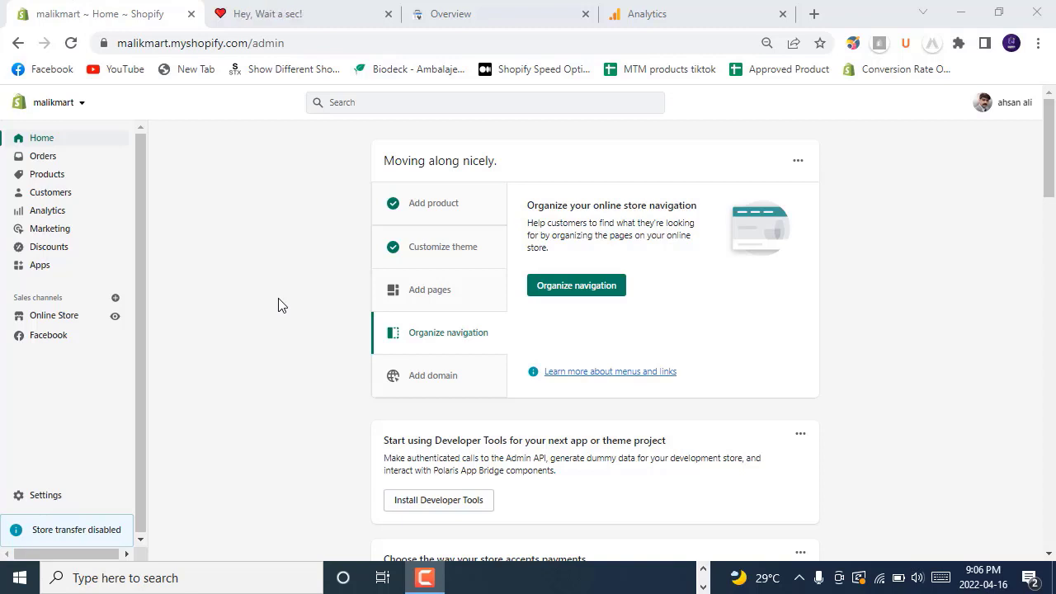
Step: Go to Settings > Shipping and delivery in the store admin
left_click(46, 497)
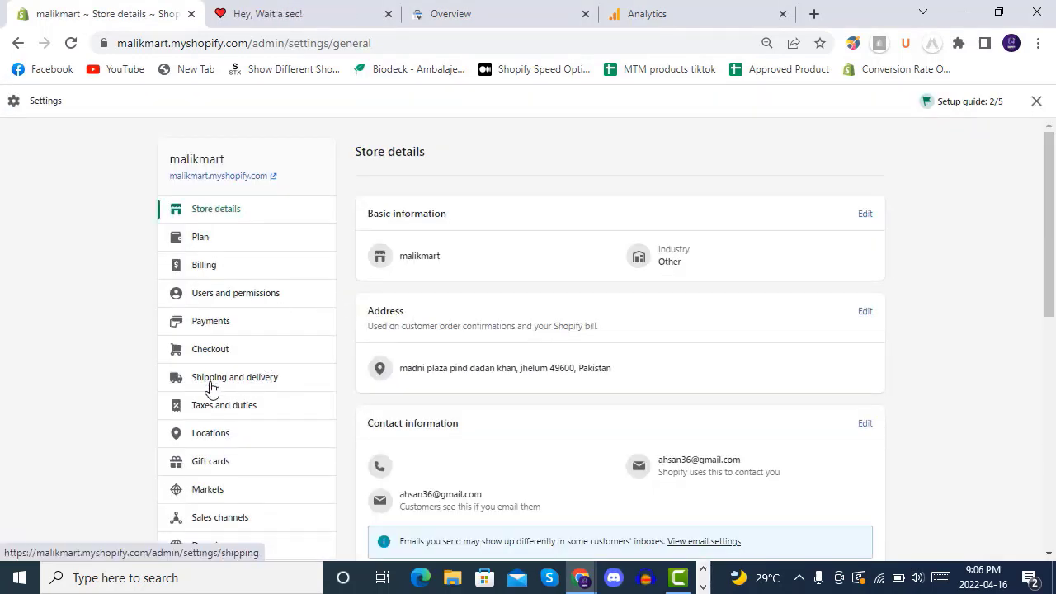
left_click(261, 377)
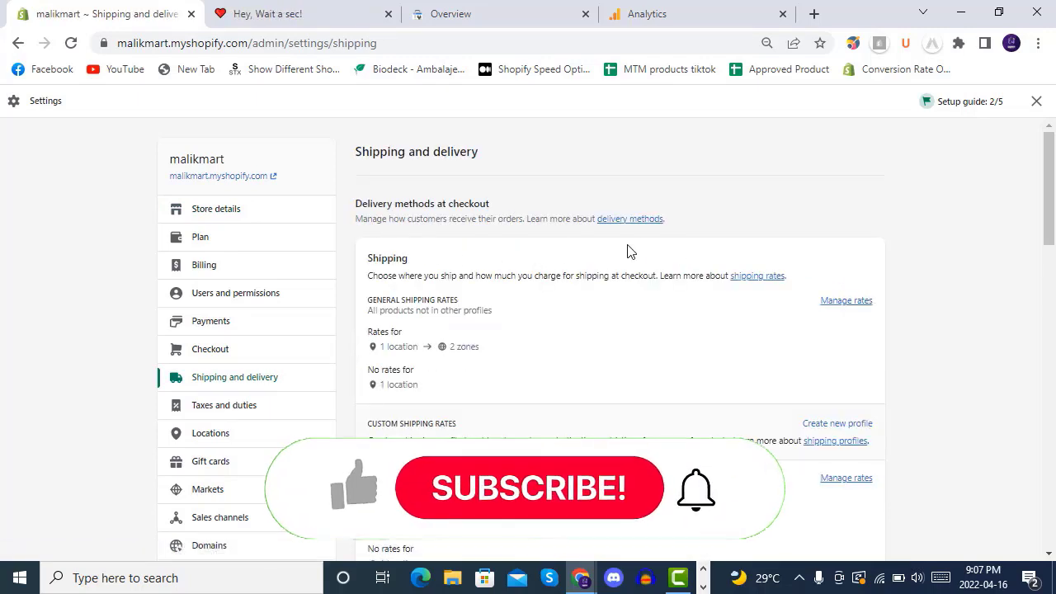
Step: Open Manage rates for General shipping rates and look over its Domestic and Rest of world zones
left_click(843, 302)
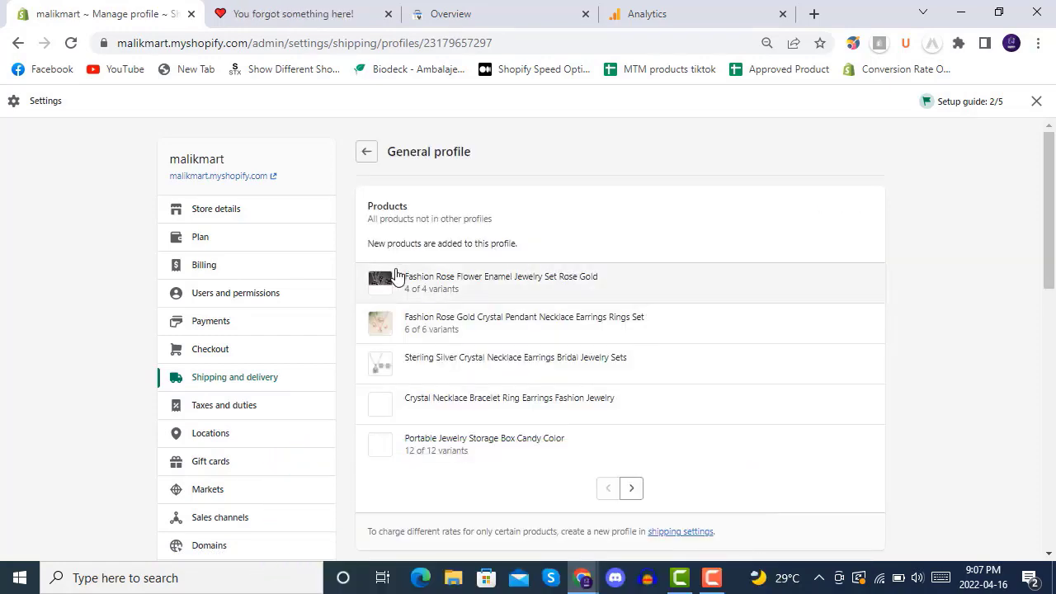
scroll(577, 335, "down", 4)
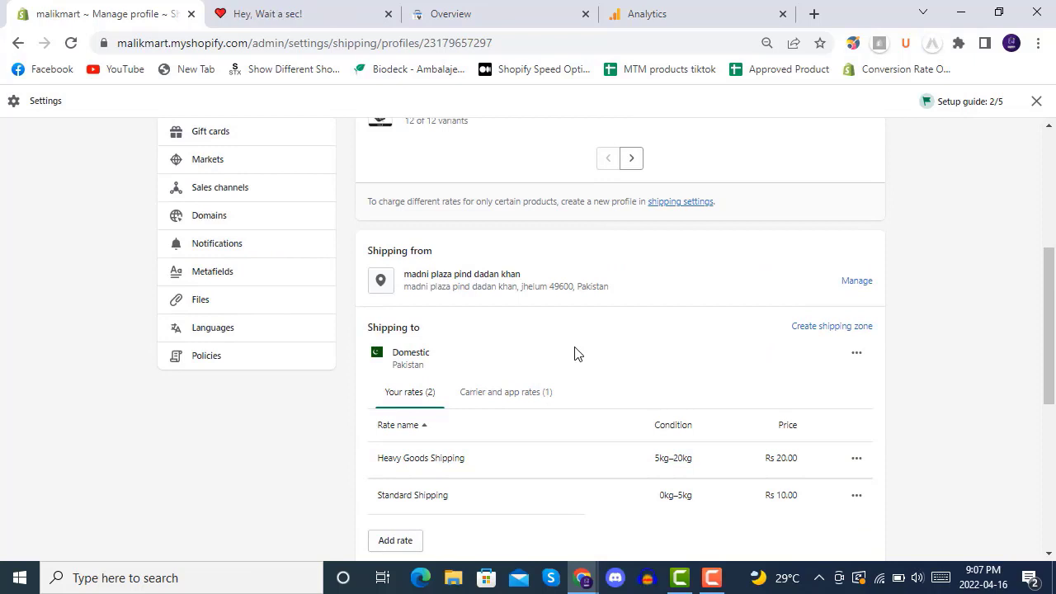
scroll(575, 353, "down", 1)
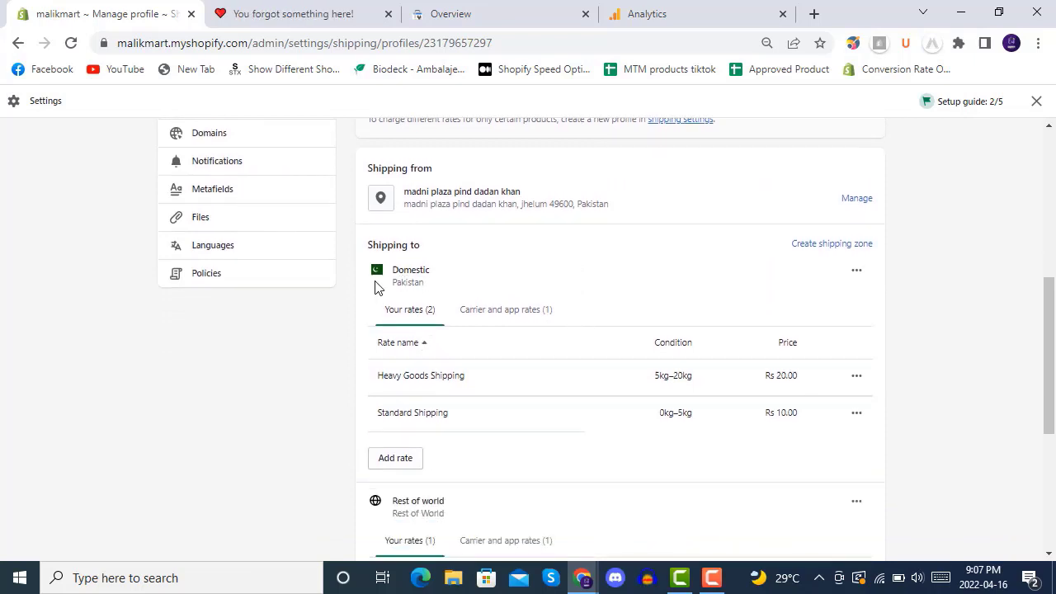
scroll(499, 350, "down", 2)
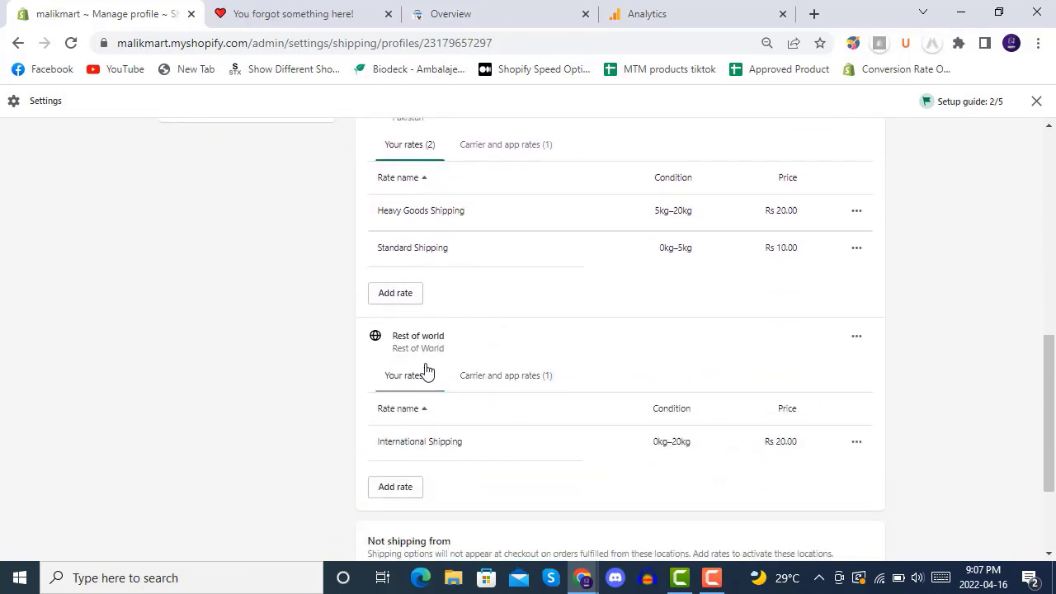
scroll(507, 423, "up", 7)
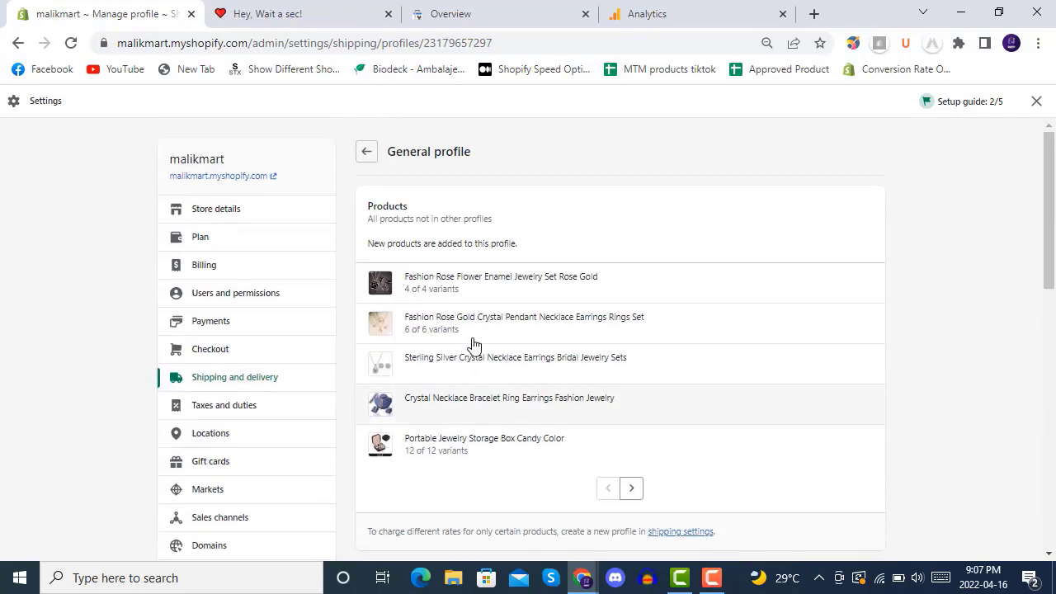
Step: Return to the Shipping and delivery overview and scroll through its custom Mainland profile
left_click(366, 151)
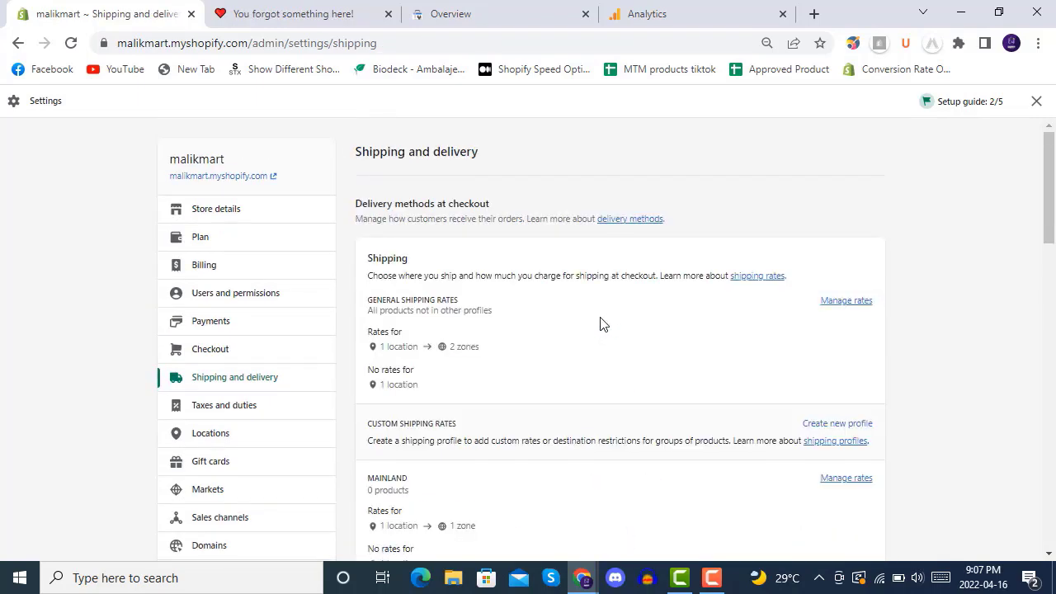
scroll(601, 325, "down", 3)
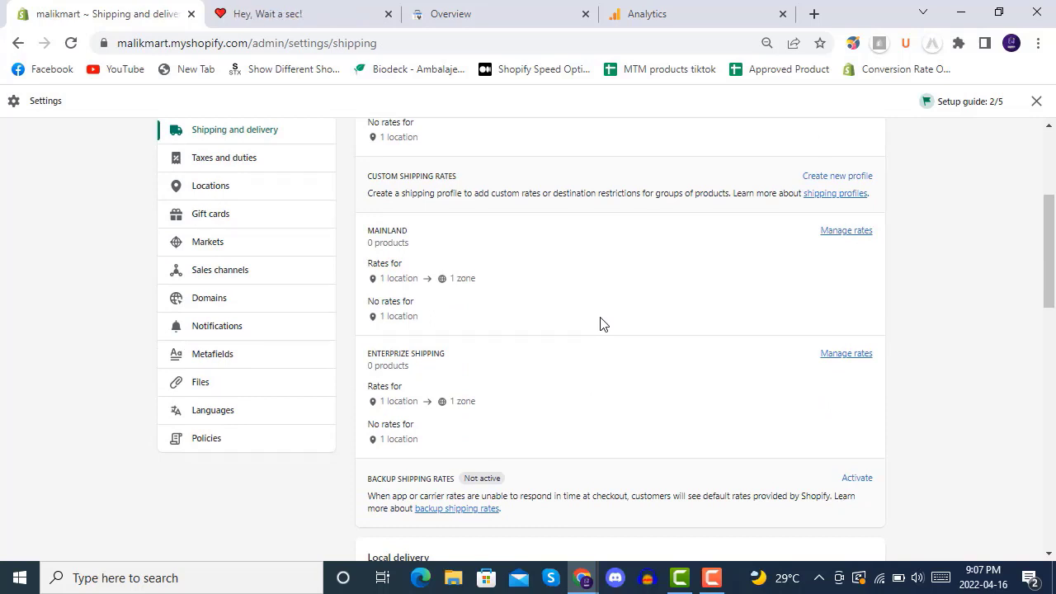
scroll(520, 373, "up", 2)
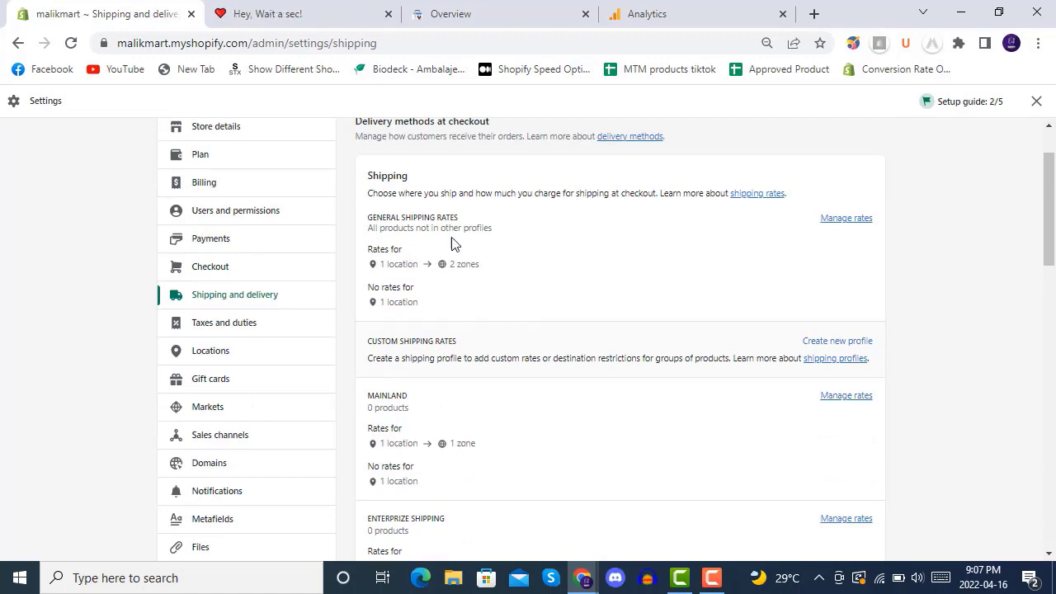
scroll(513, 338, "down", 9)
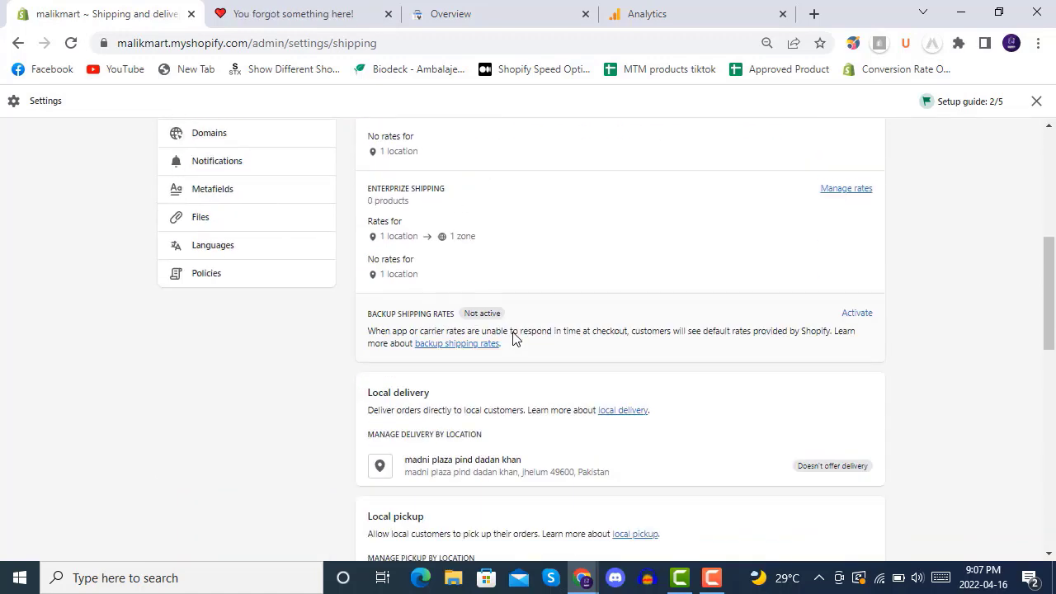
scroll(512, 339, "down", 3)
scroll(512, 338, "up", 15)
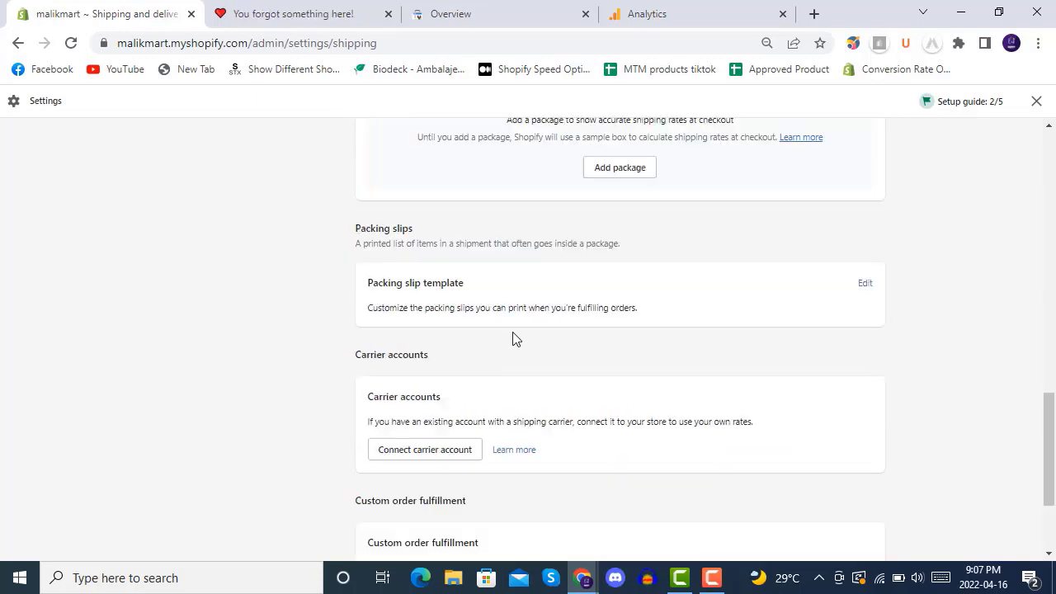
Step: On the live storefront, open the Amazing Price jewelry sets product page and review it
left_click(288, 12)
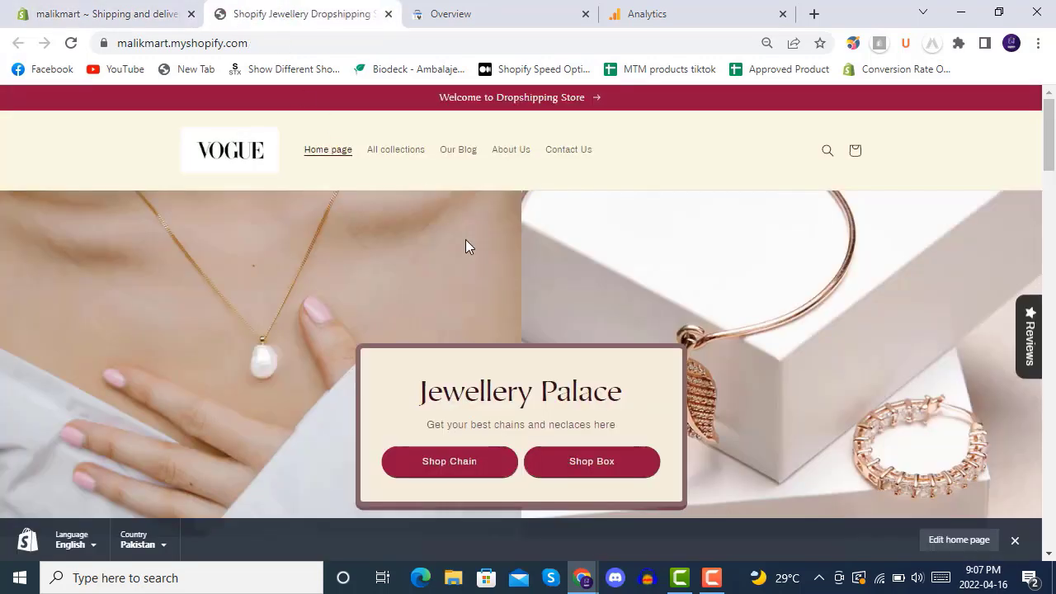
scroll(492, 330, "down", 10)
left_click(462, 247)
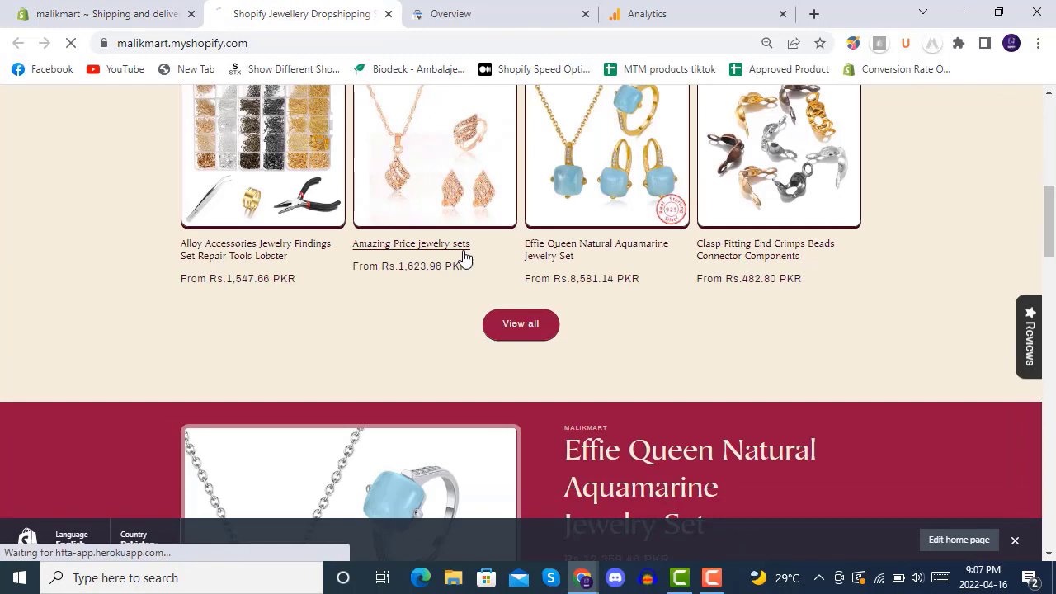
scroll(501, 331, "down", 4)
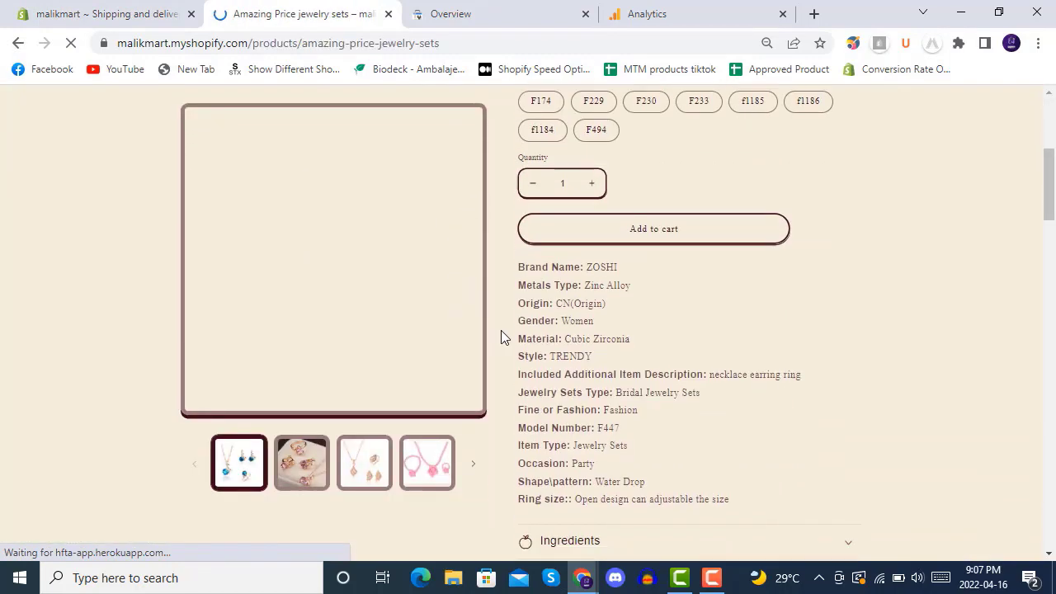
scroll(542, 311, "down", 5)
scroll(542, 311, "up", 6)
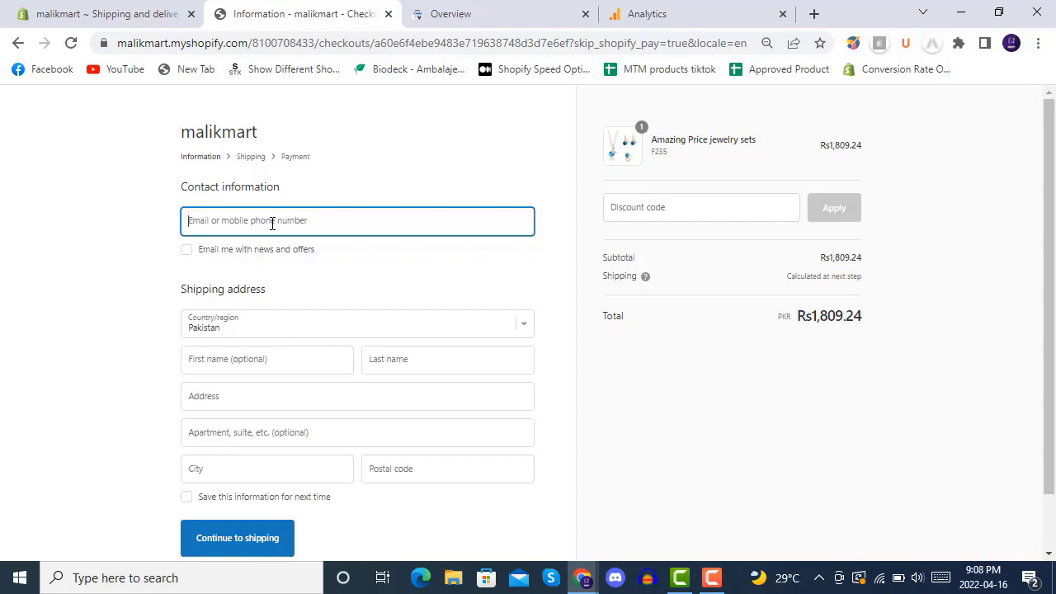
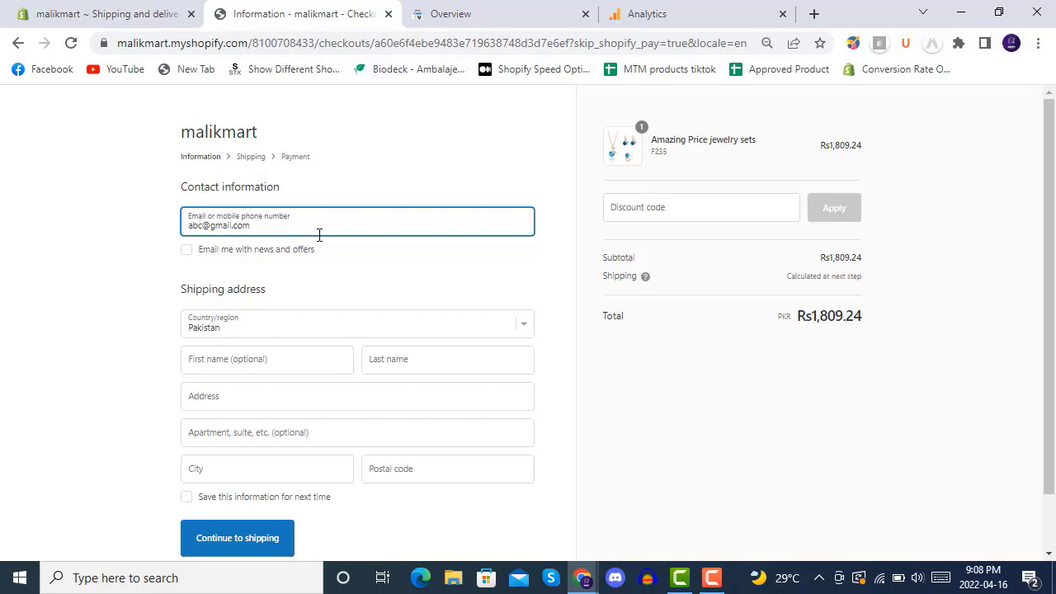
Step: Enter the contact email and the customer's last name in the checkout form
scroll(305, 284, "down", 1)
left_click(271, 304)
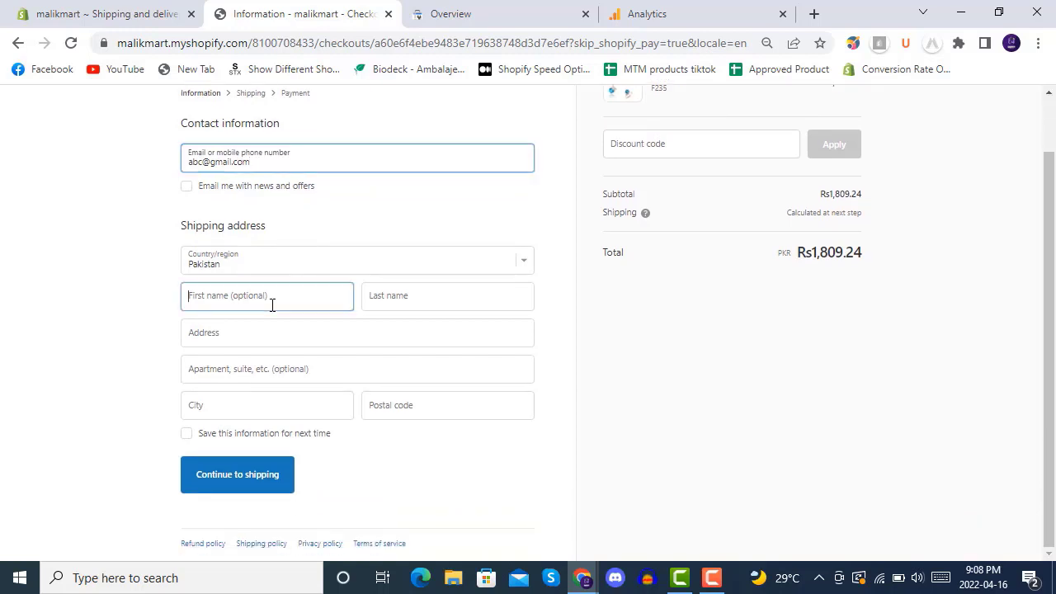
left_click(412, 295)
type("a")
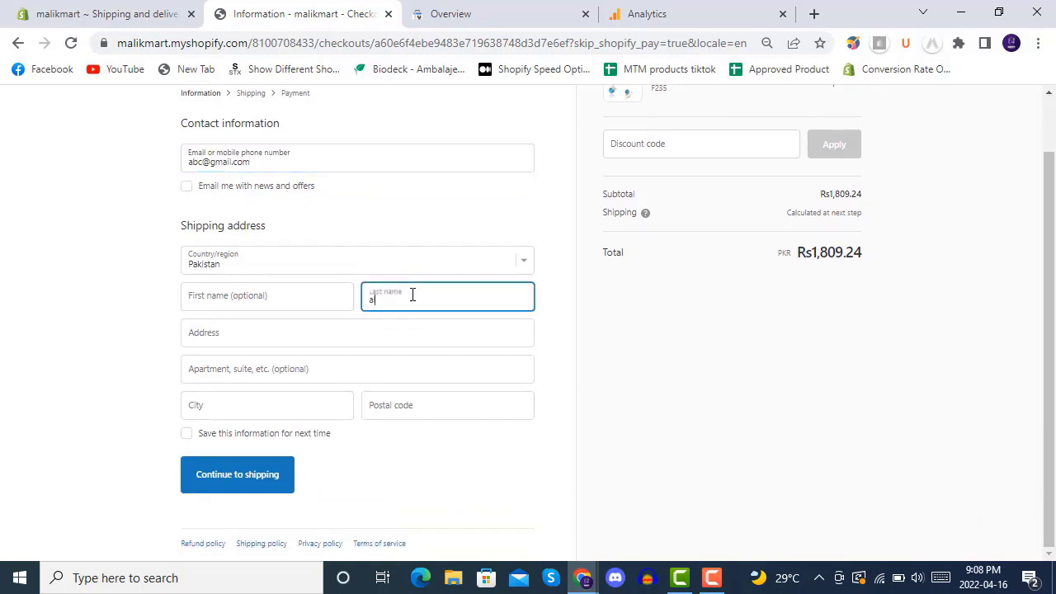
type("li")
Step: Fill in the street address, apartment, city and postal code, and tick Save this information
left_click(293, 332)
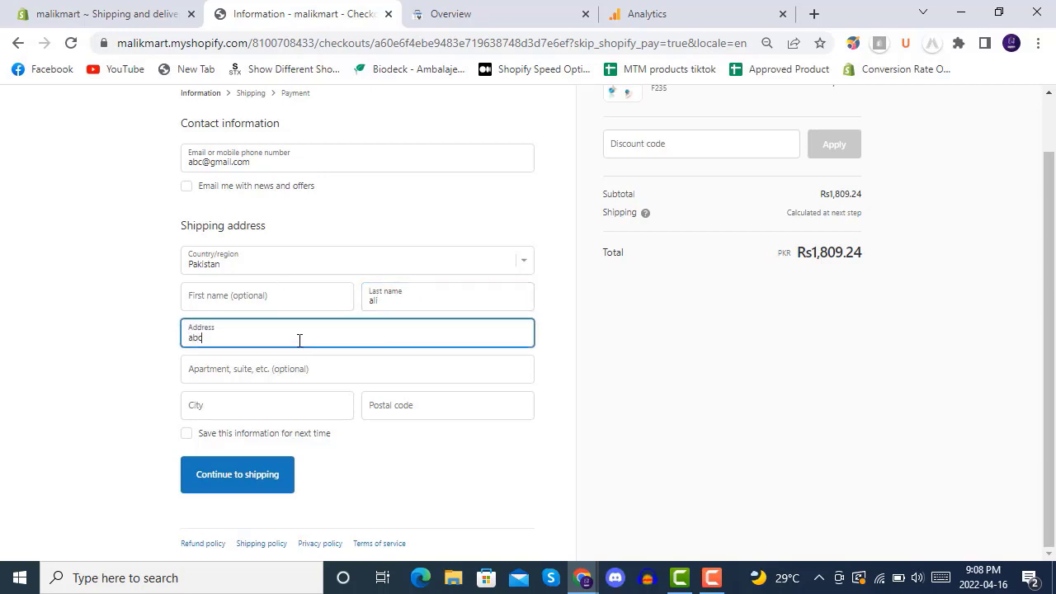
left_click(310, 372)
type("ay")
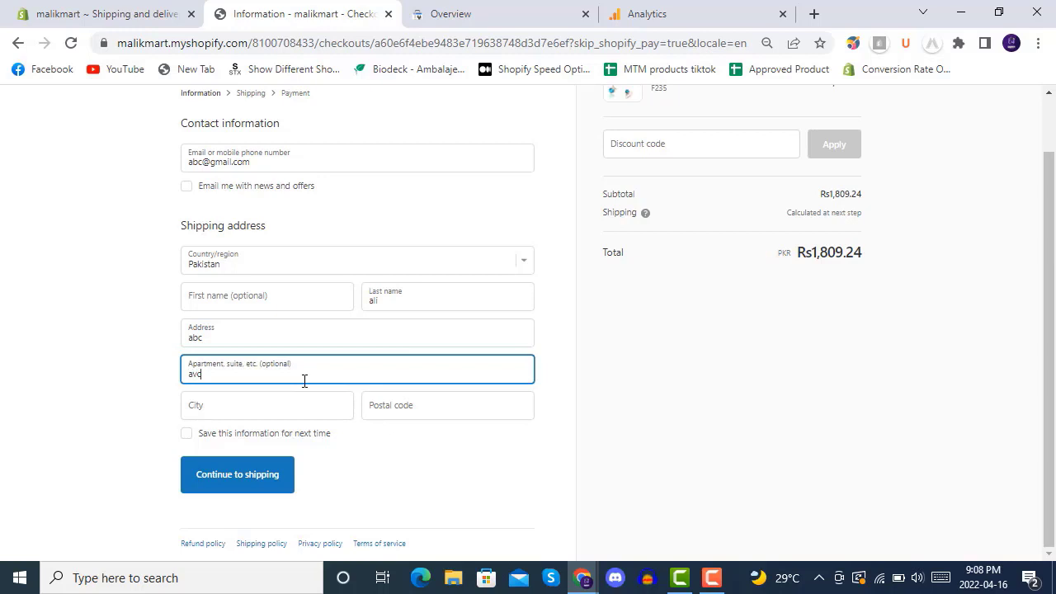
left_click(292, 408)
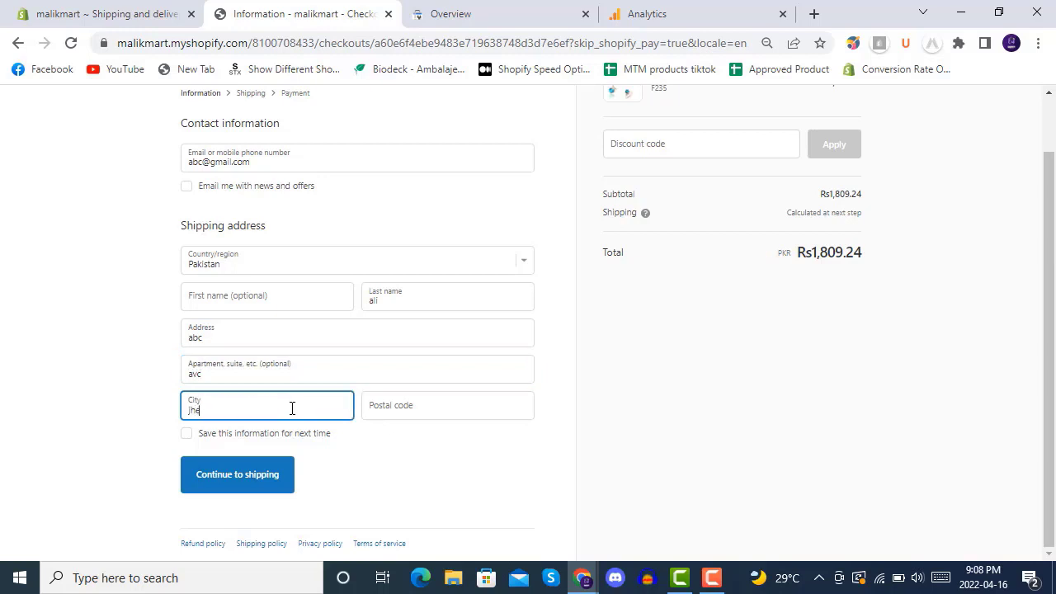
type("Jhelum")
key("Tab")
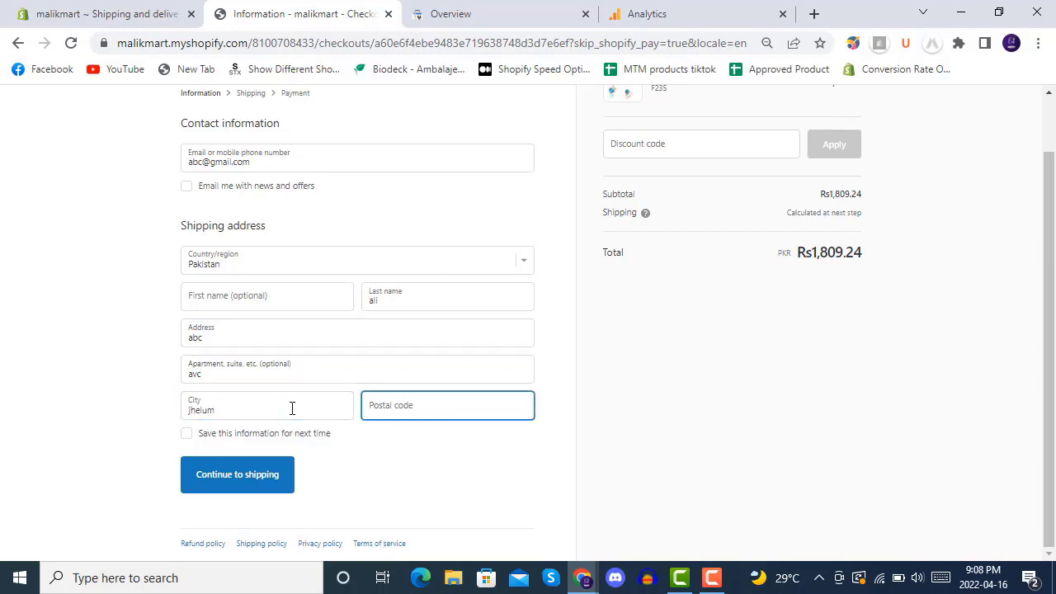
type("49600")
left_click(314, 435)
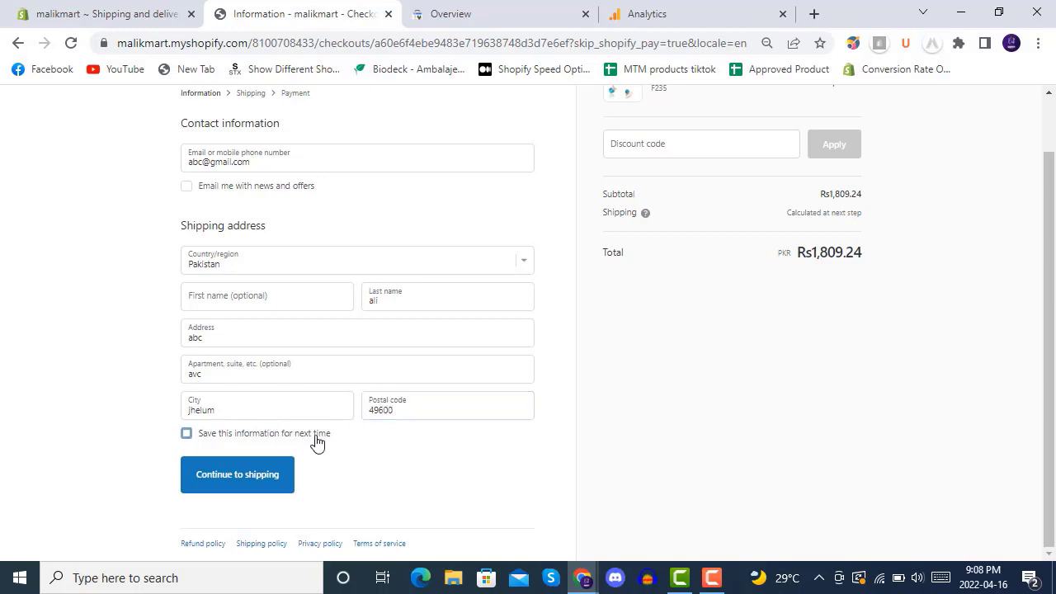
Step: Continue the checkout to the Shipping step, which finds no shipping rates for the address
left_click(232, 487)
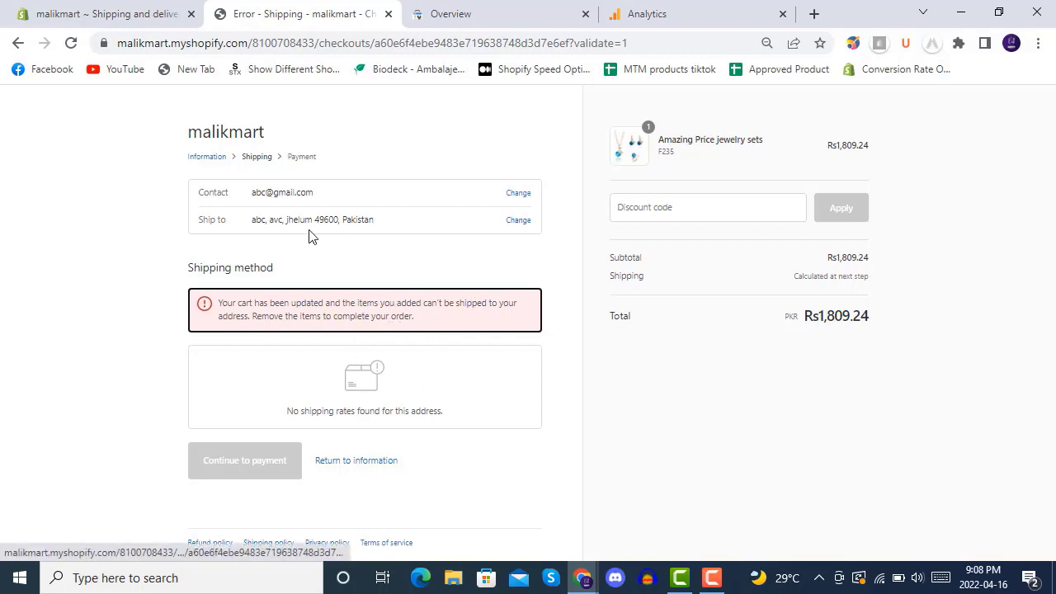
Step: Back in Shipping and delivery, create a new profile named 'all products'
left_click(124, 13)
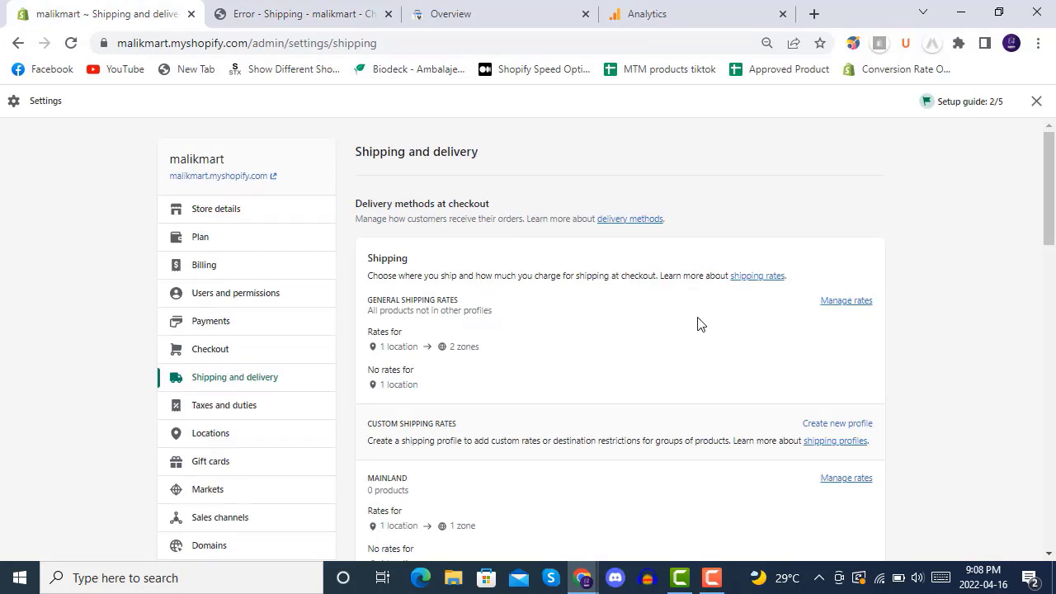
scroll(702, 321, "down", 2)
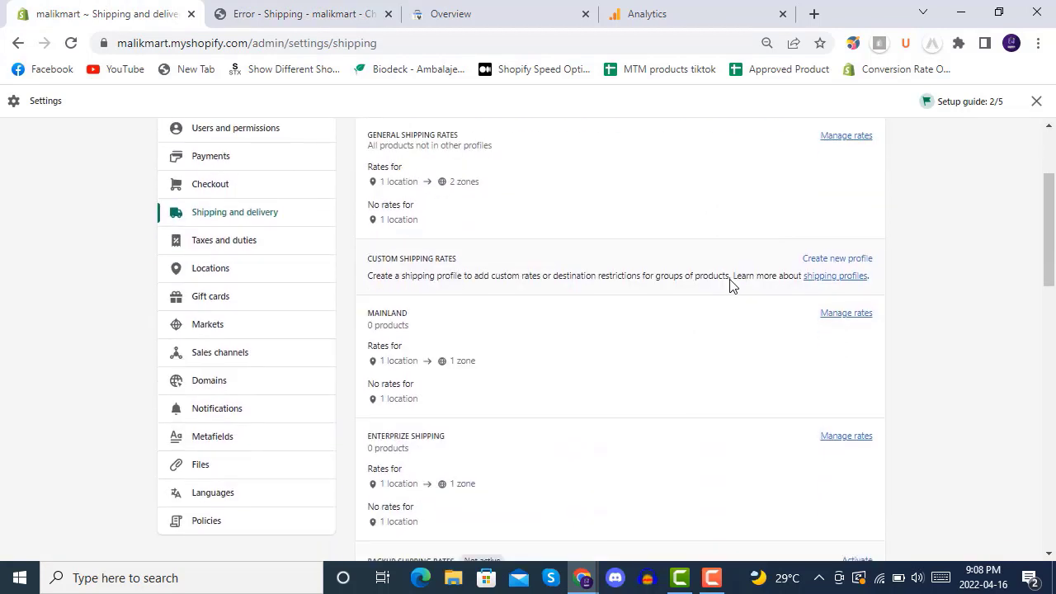
left_click(842, 270)
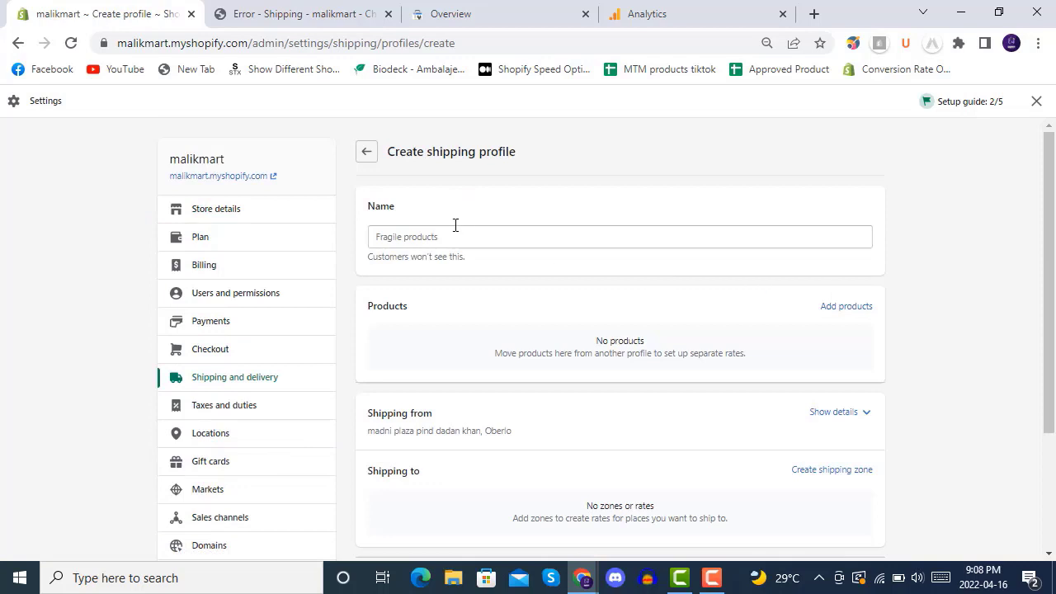
left_click(481, 234)
type("all products")
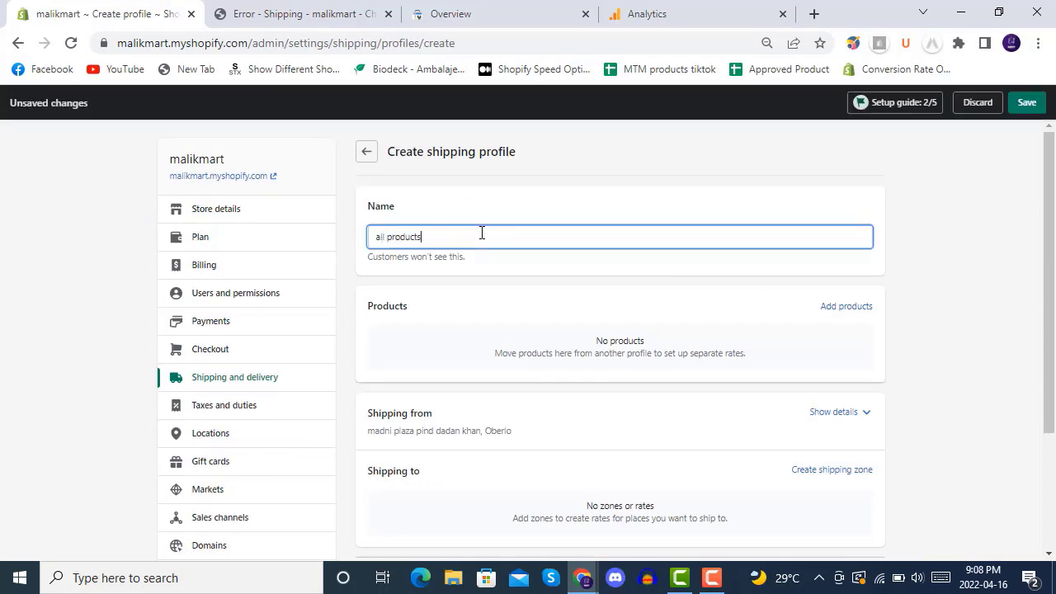
Step: Open the profile's product list and include Lobster Clasps with its variants
left_click(846, 308)
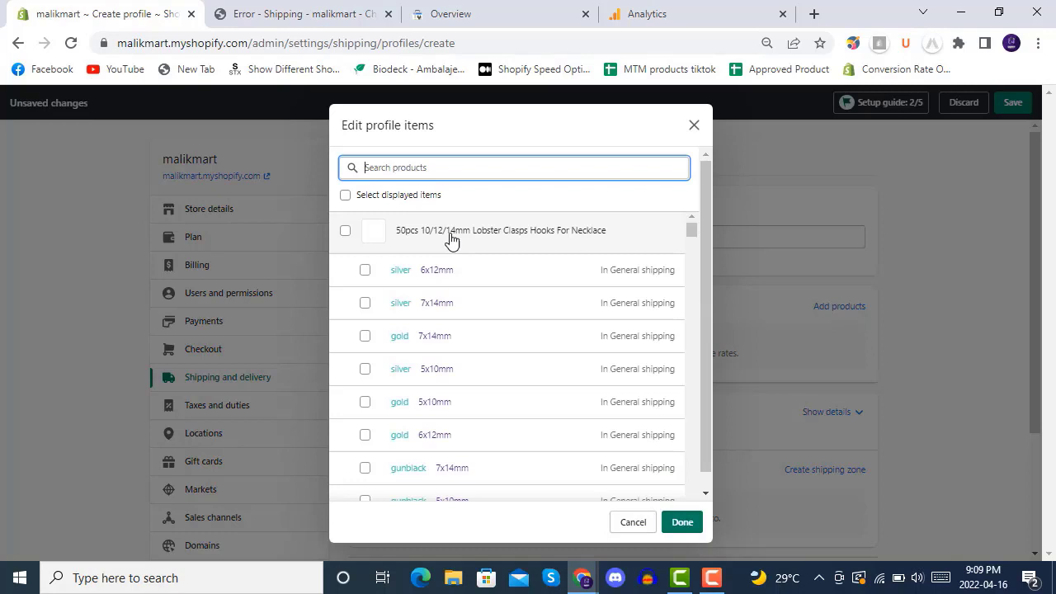
left_click(345, 195)
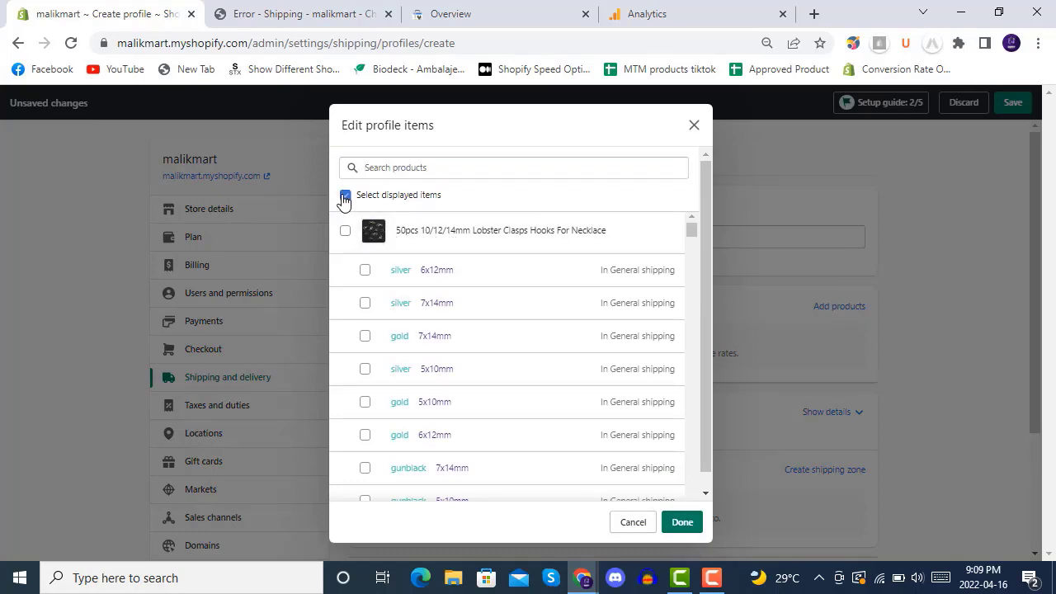
left_click(346, 232)
left_click(345, 231)
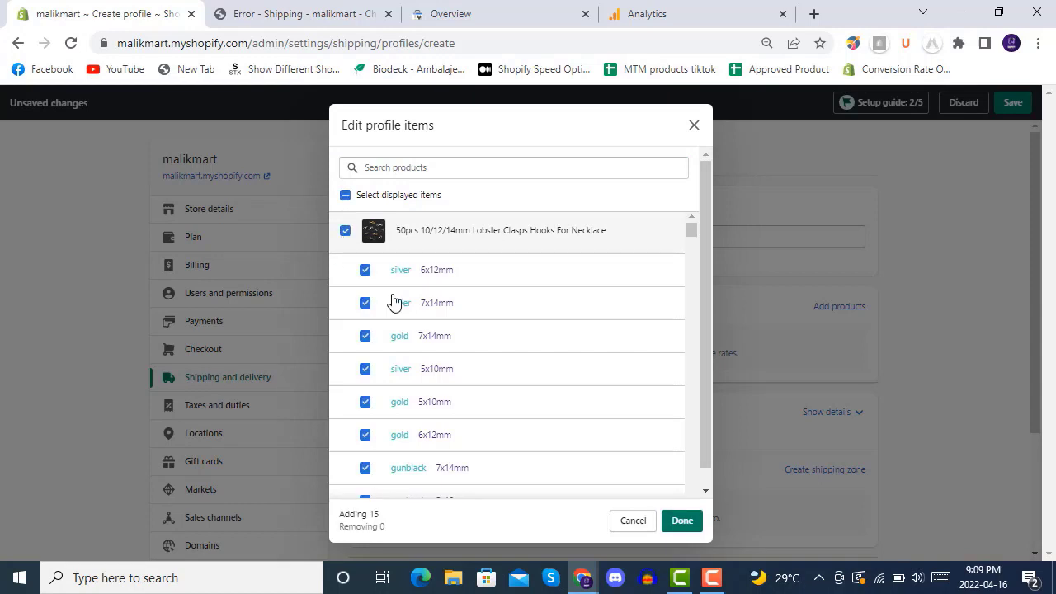
scroll(541, 363, "down", 10)
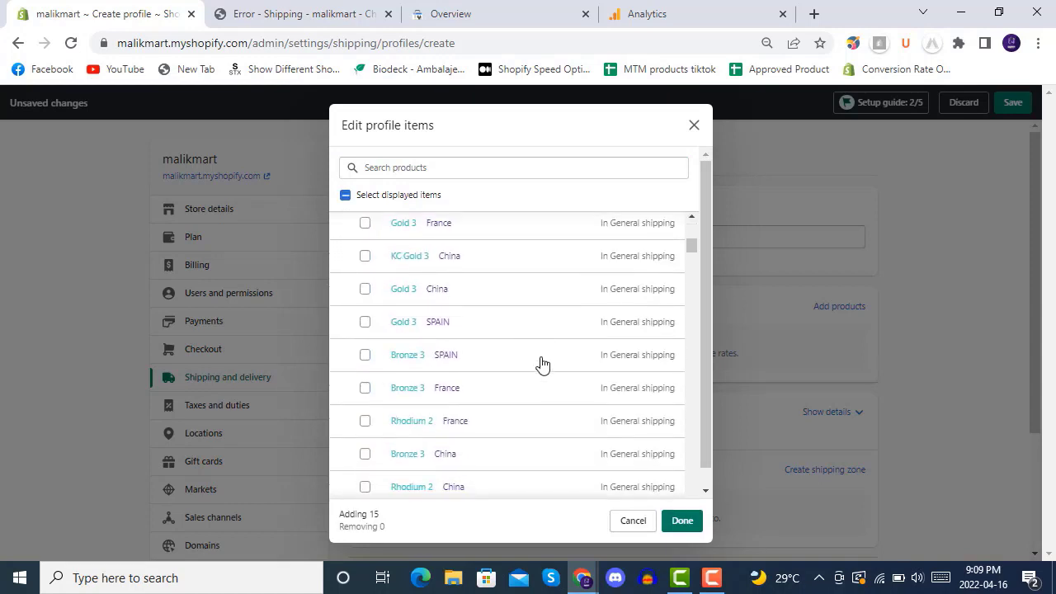
scroll(542, 364, "up", 8)
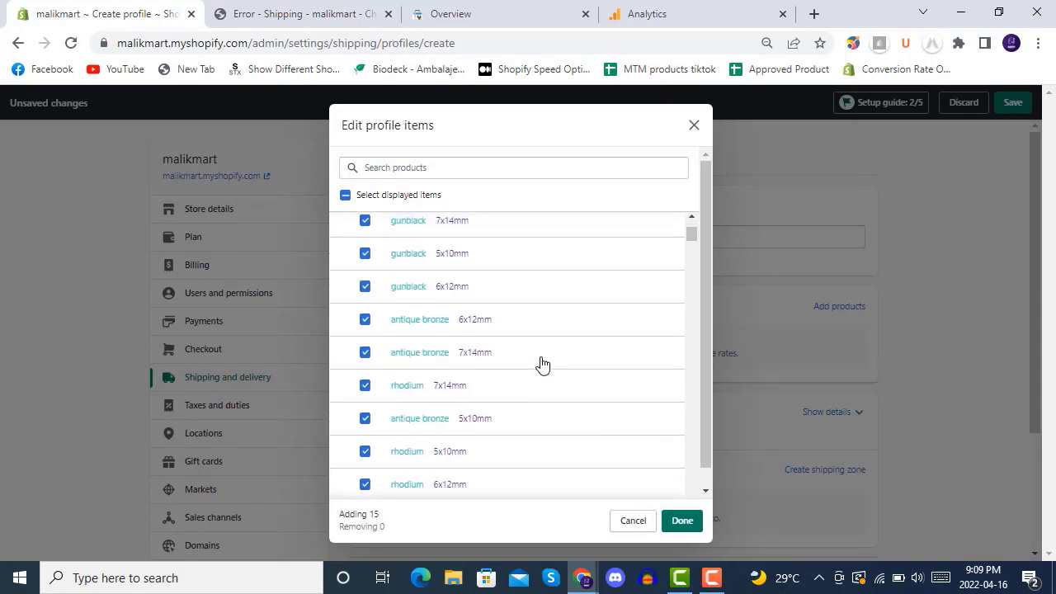
scroll(541, 364, "up", 3)
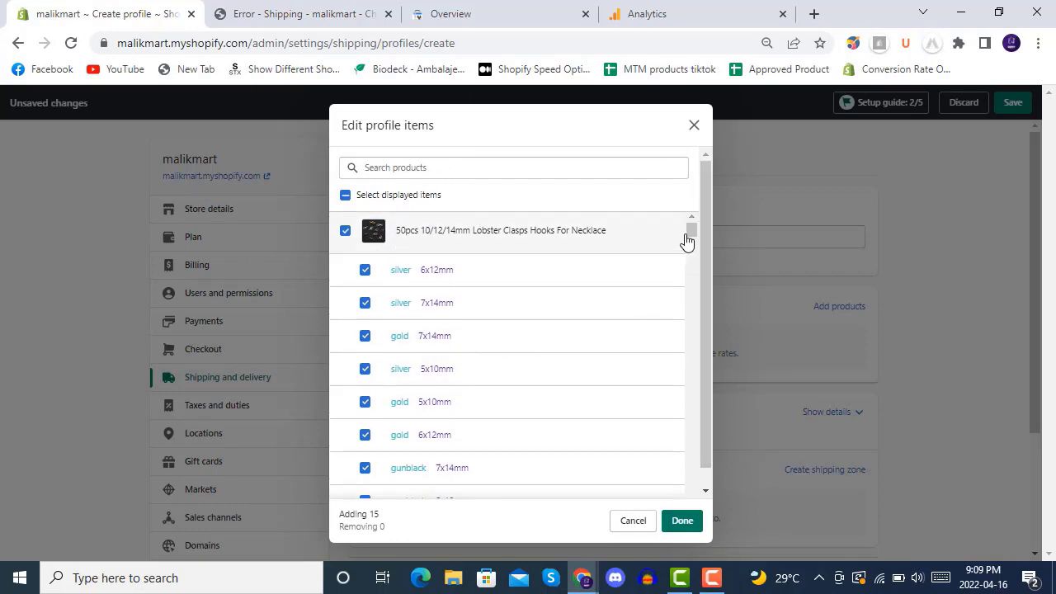
left_click_drag(694, 232, 691, 225)
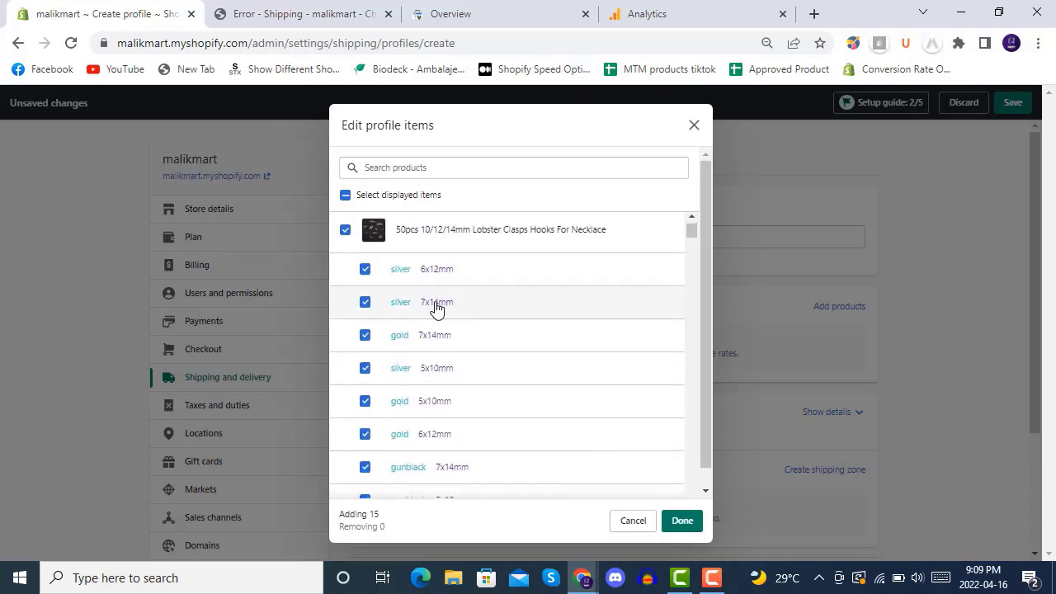
scroll(400, 313, "down", 2)
scroll(400, 314, "down", 4)
scroll(396, 307, "up", 1)
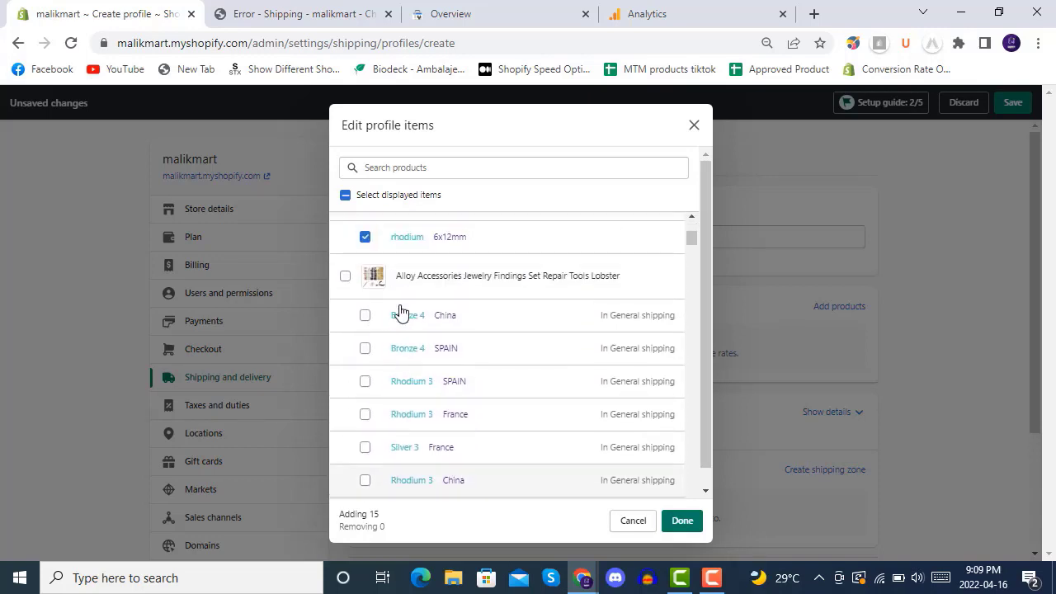
Step: Add nine more products, from Alloy Accessories through Arrow Head Pendant Long Chain, to the selection
left_click(346, 278)
scroll(400, 366, "down", 6)
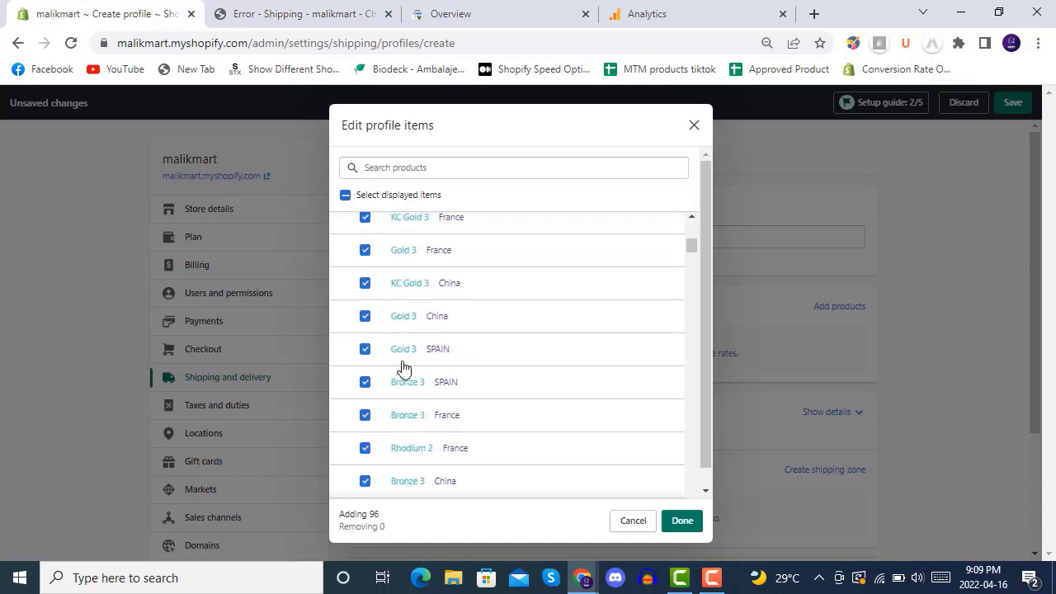
scroll(397, 366, "down", 8)
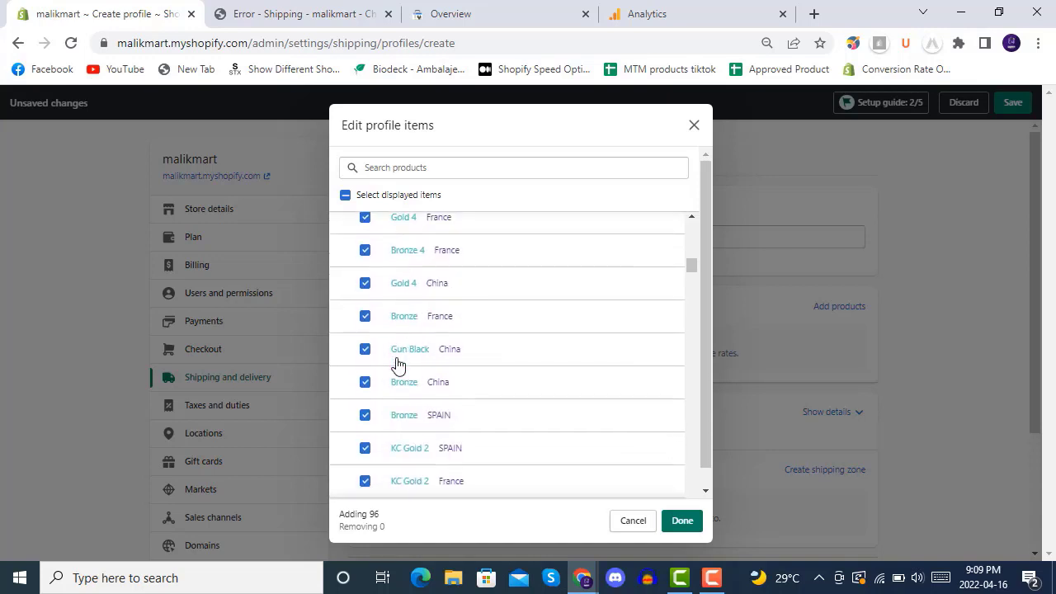
scroll(396, 366, "down", 8)
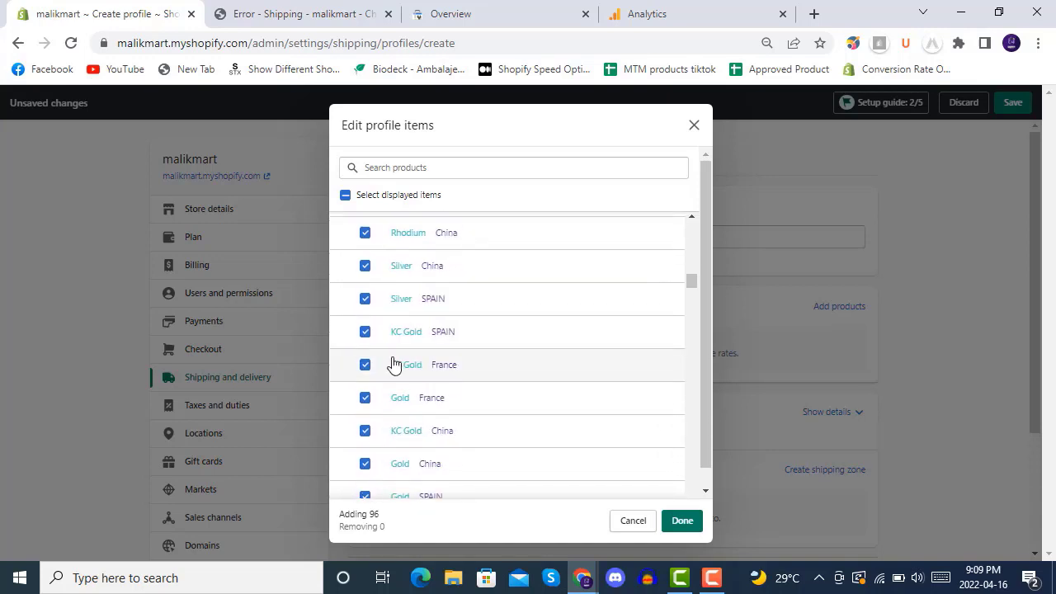
left_click(347, 274)
scroll(404, 379, "down", 8)
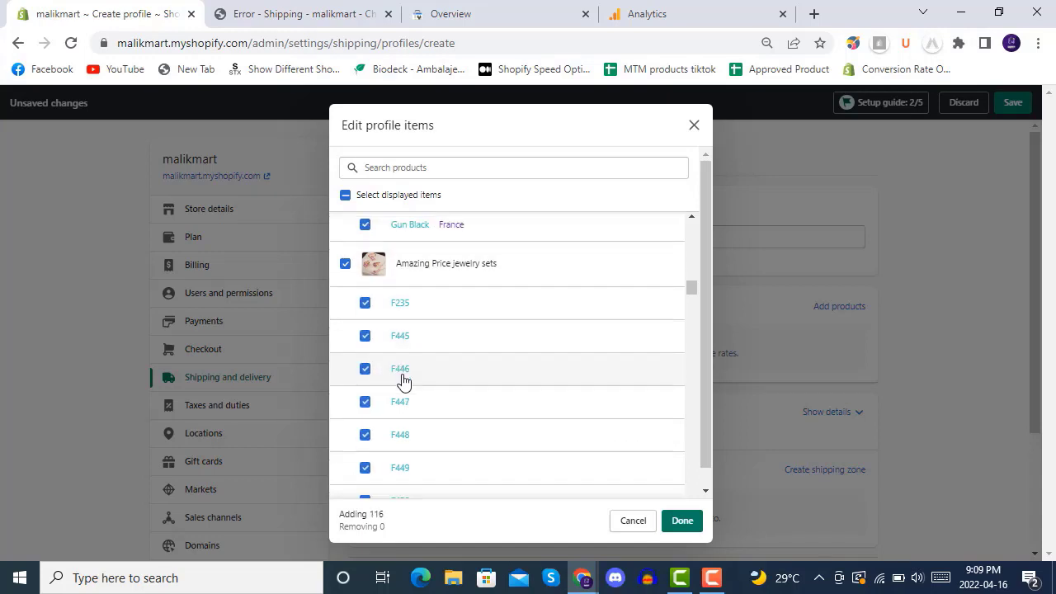
left_click(344, 317)
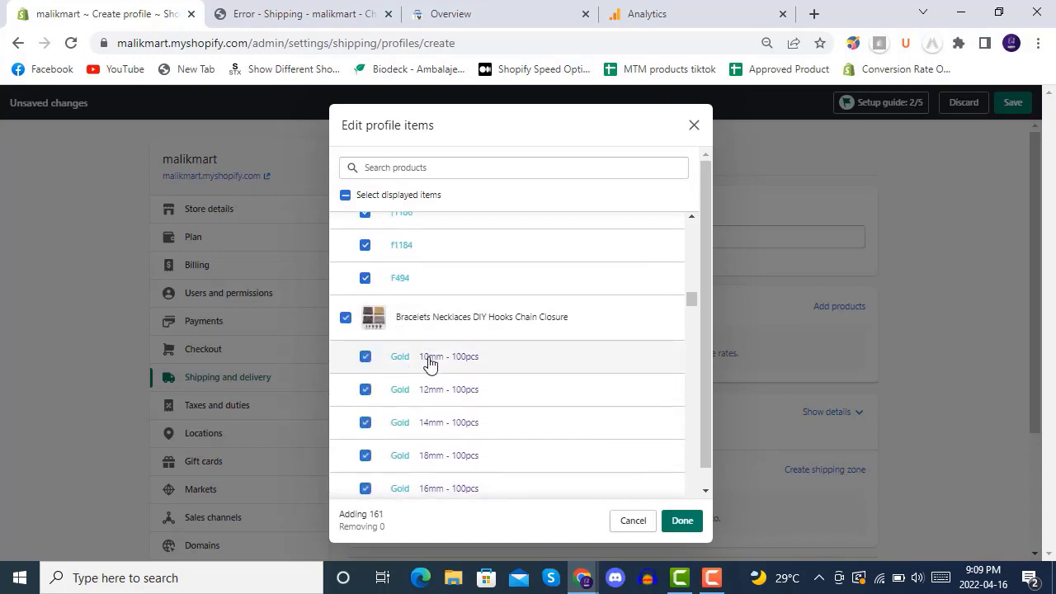
scroll(429, 366, "down", 6)
scroll(421, 365, "down", 8)
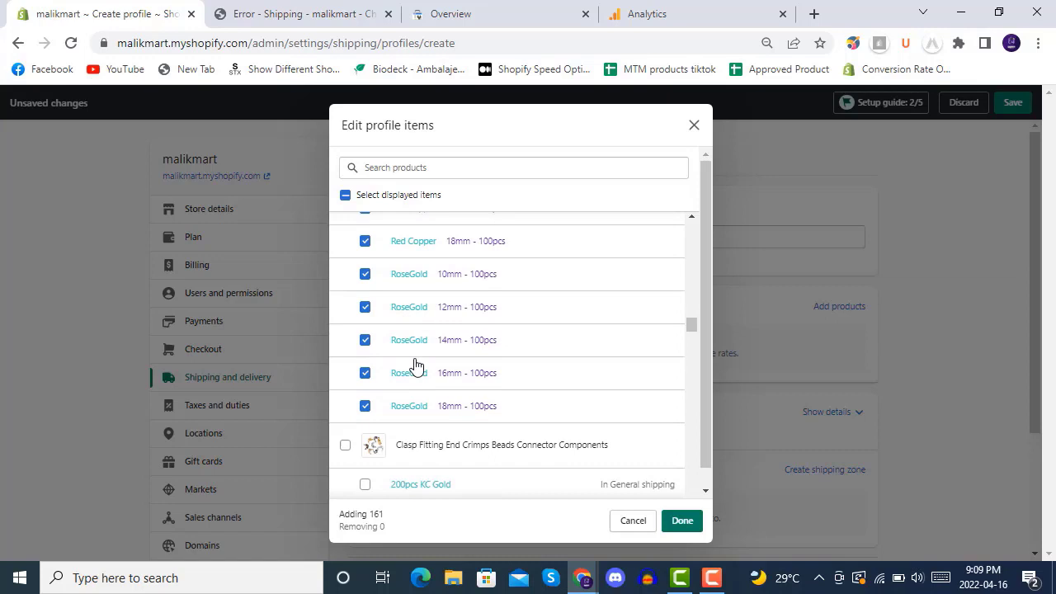
scroll(437, 363, "down", 7)
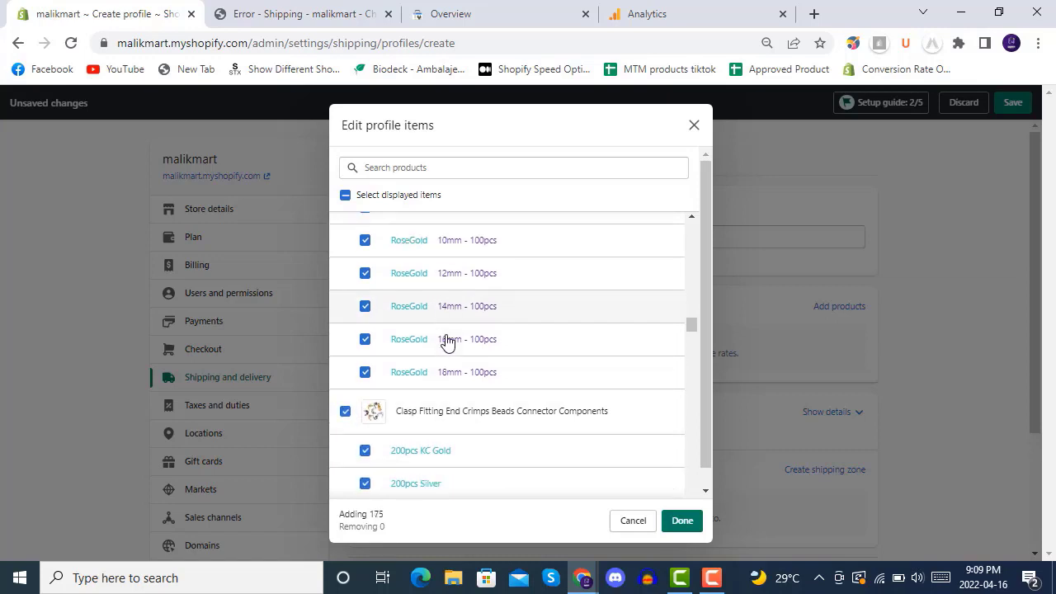
left_click(346, 376)
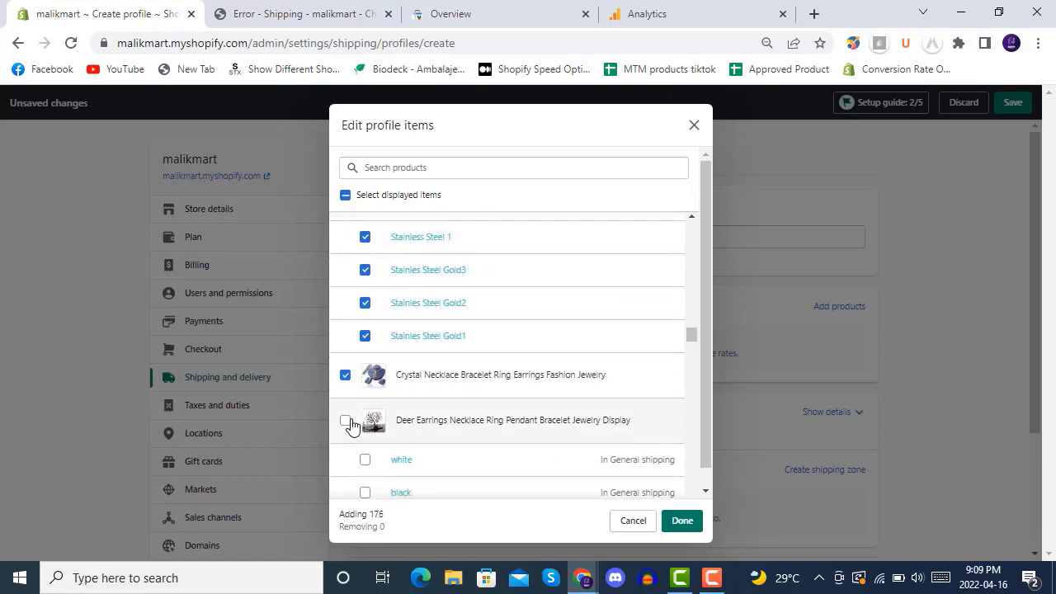
scroll(462, 338, "down", 1)
left_click(483, 318)
scroll(462, 319, "down", 5)
scroll(462, 321, "up", 3)
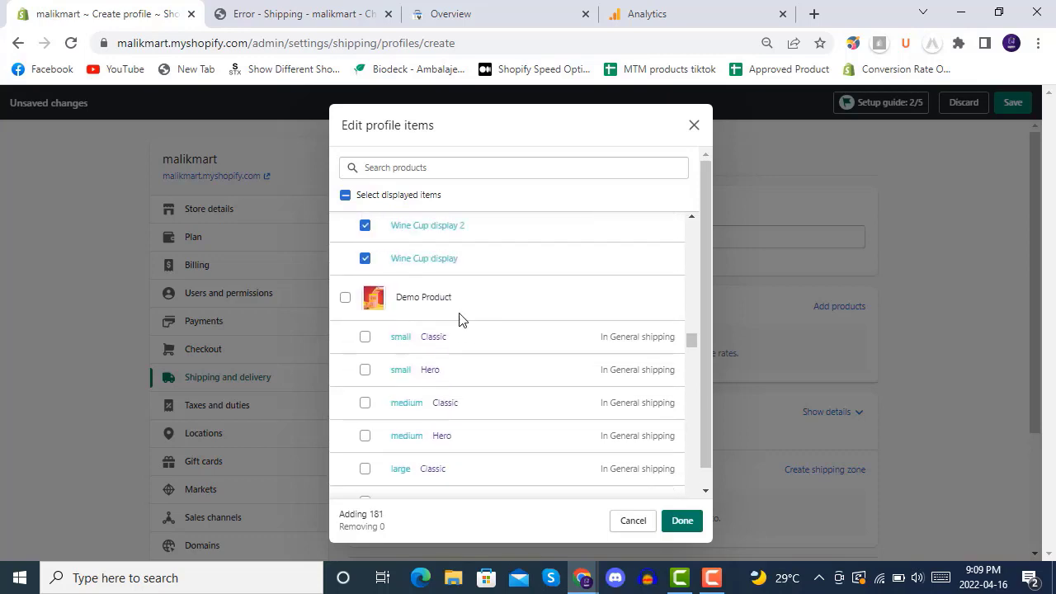
left_click(470, 305)
scroll(438, 330, "down", 5)
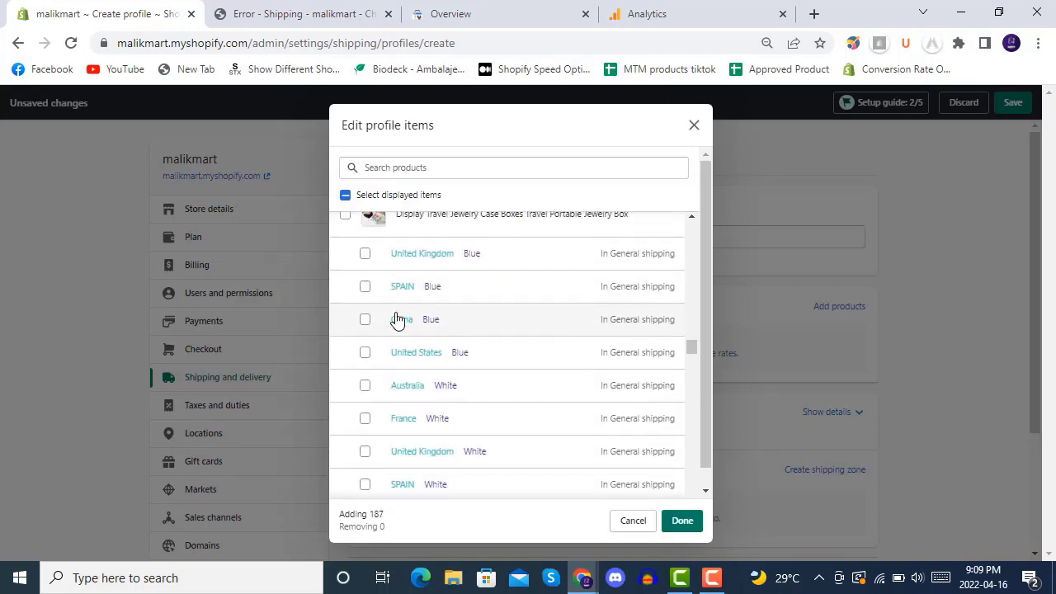
left_click(346, 225)
scroll(424, 326, "down", 10)
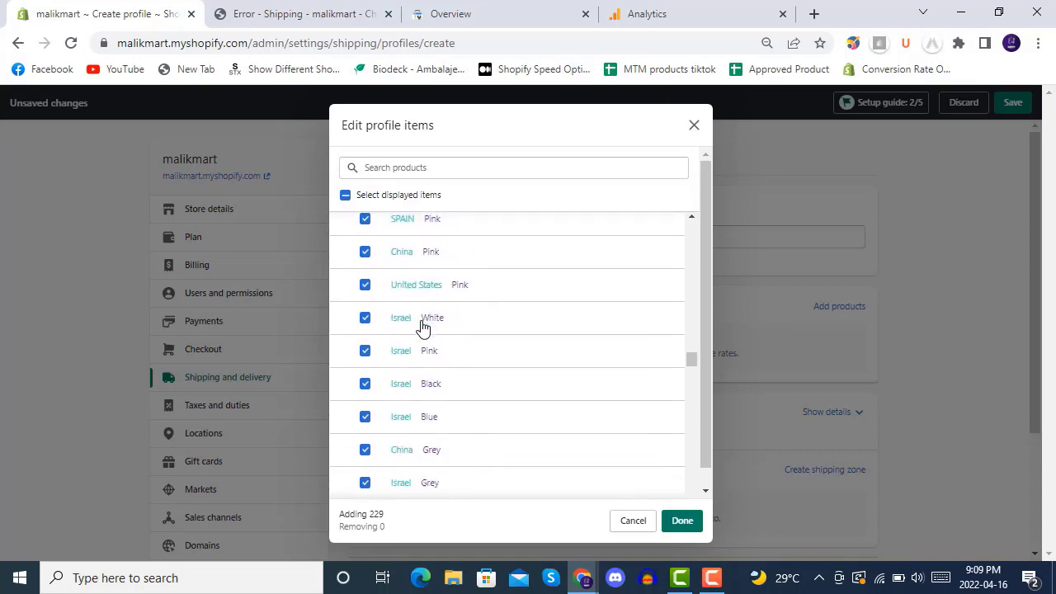
scroll(423, 326, "down", 8)
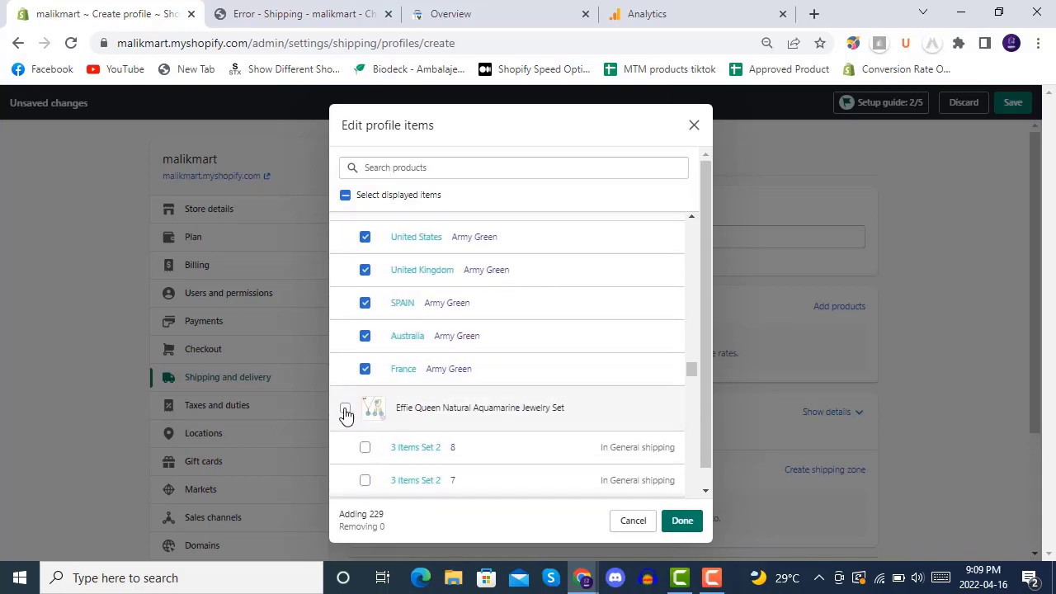
left_click(346, 414)
scroll(503, 333, "down", 10)
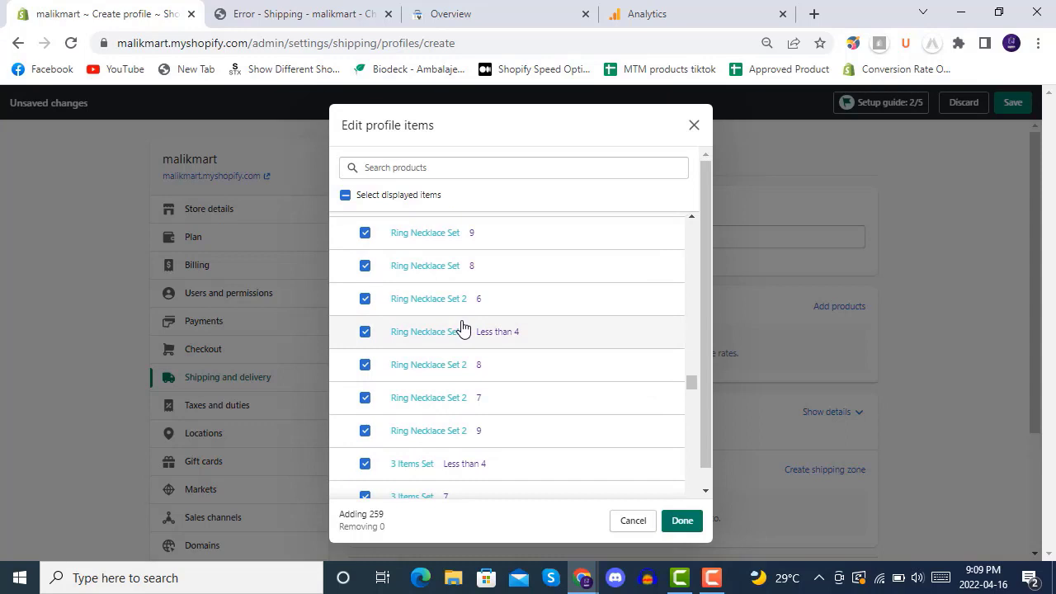
scroll(462, 328, "down", 3)
left_click(345, 453)
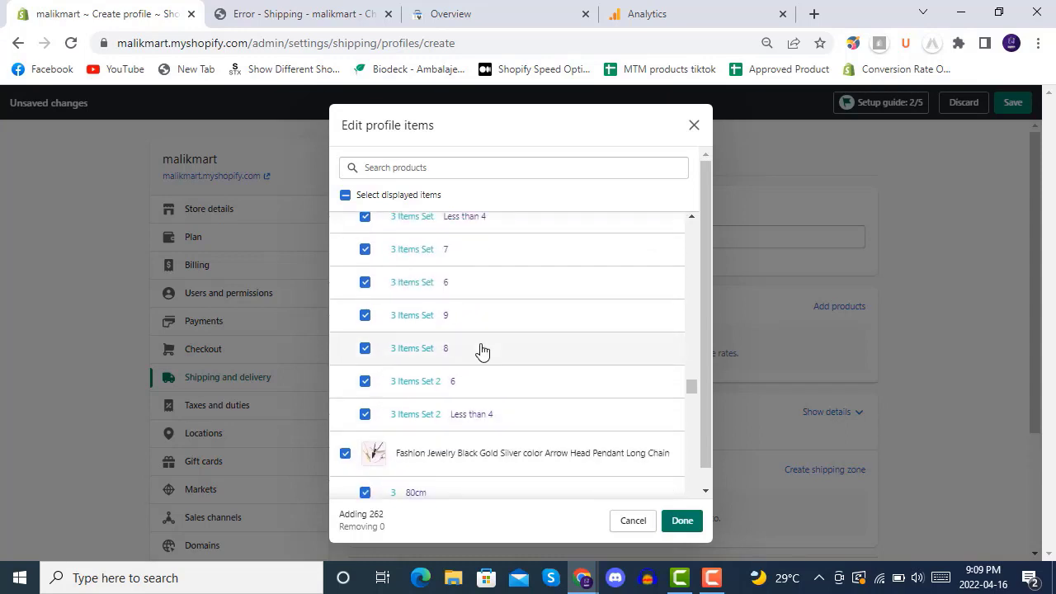
Step: Add the remaining products, Fashion Rose sets through Vintage Necklace, bringing the selection to 433
scroll(482, 351, "down", 3)
left_click(345, 267)
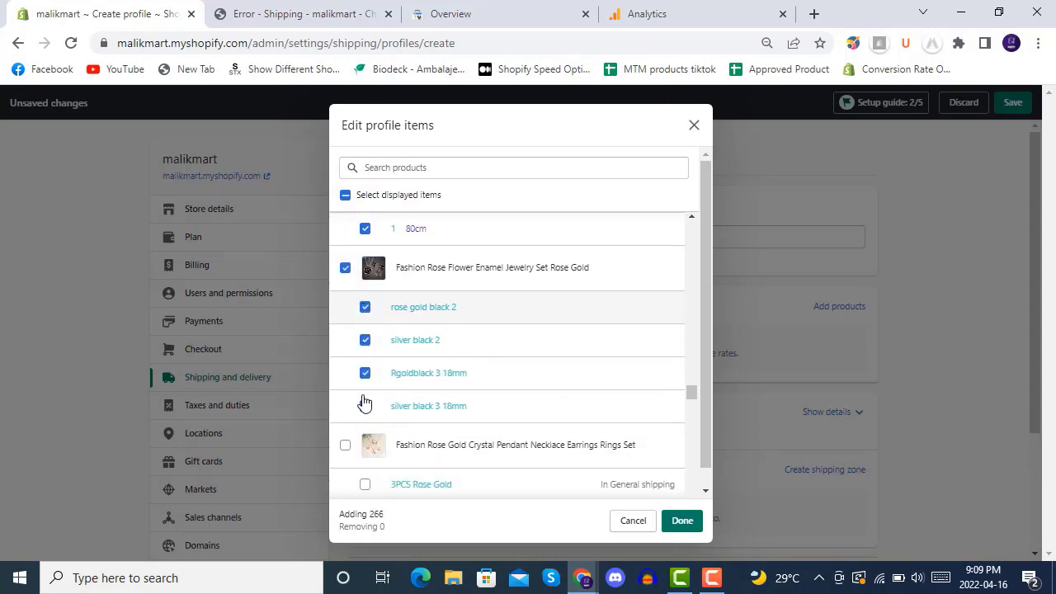
left_click(345, 445)
scroll(490, 330, "down", 5)
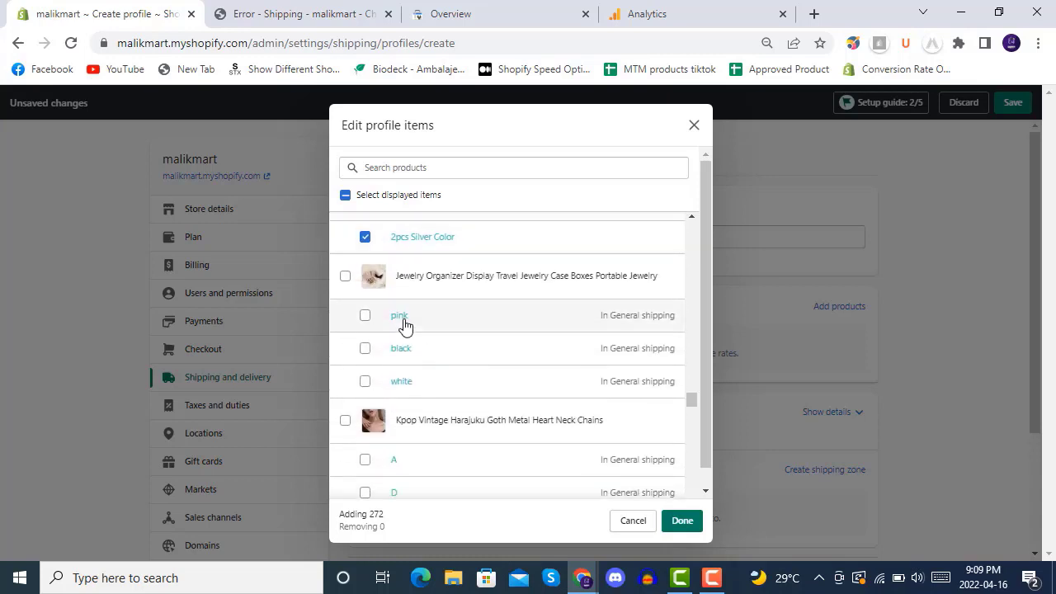
left_click(345, 278)
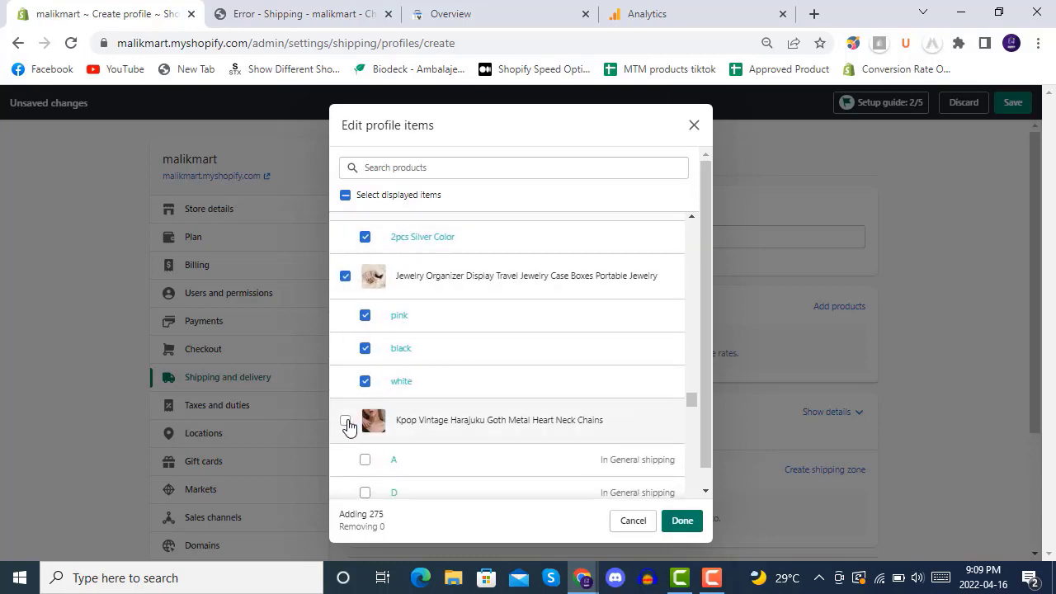
left_click(345, 421)
scroll(490, 308, "down", 5)
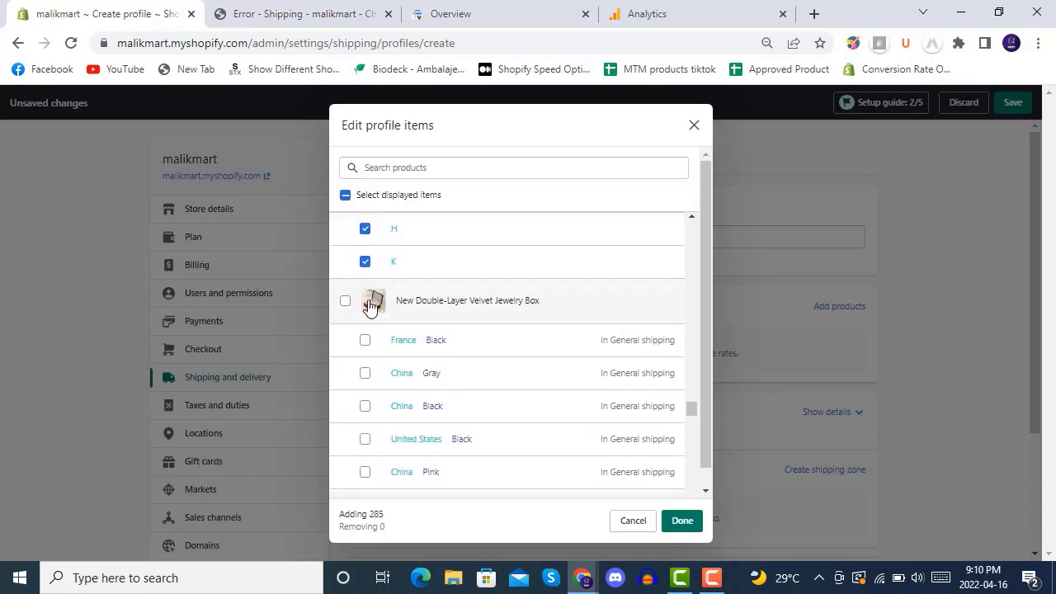
left_click(346, 302)
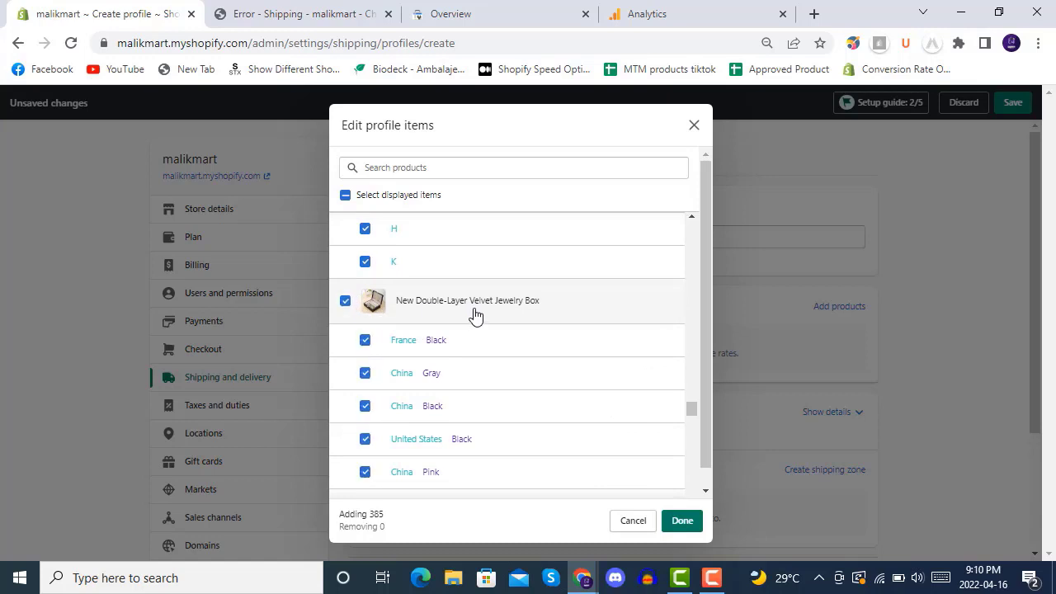
scroll(475, 314, "down", 10)
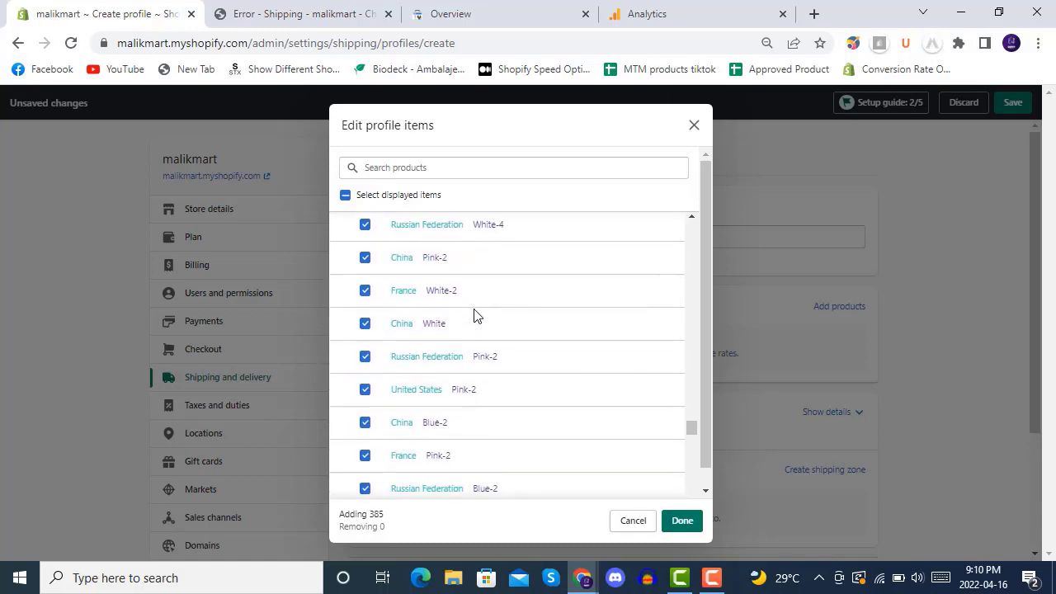
scroll(474, 316, "down", 10)
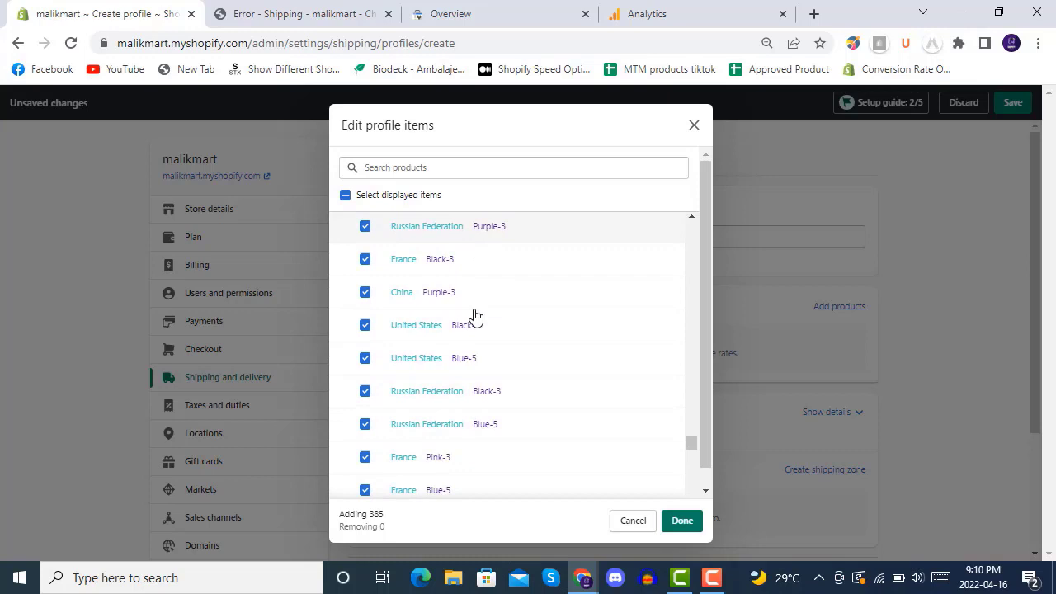
scroll(474, 316, "down", 10)
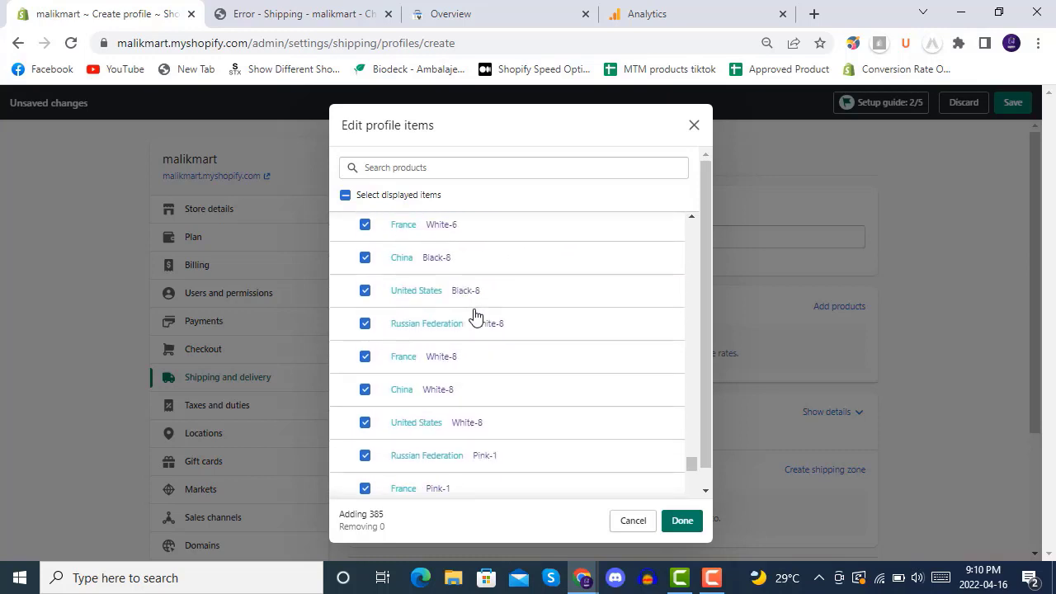
scroll(474, 316, "down", 5)
scroll(413, 312, "up", 5)
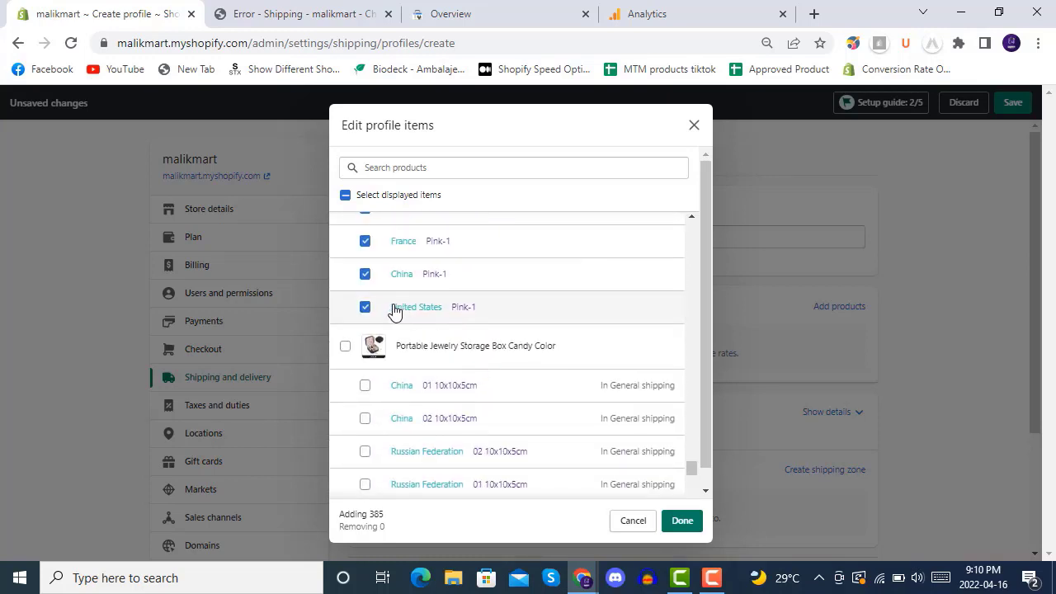
left_click(345, 347)
scroll(517, 344, "down", 5)
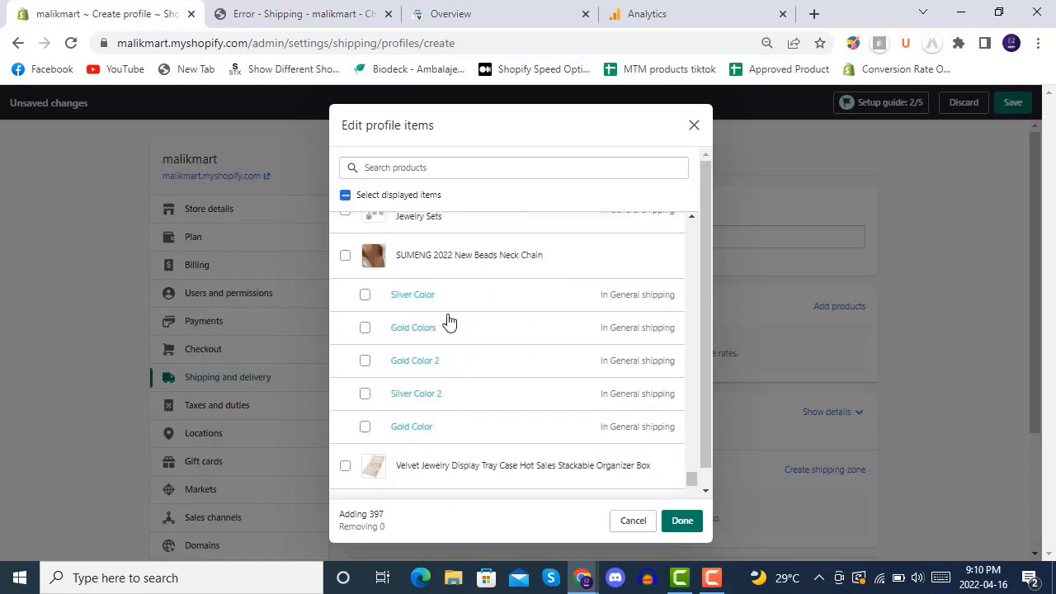
left_click(345, 256)
scroll(470, 360, "up", 2)
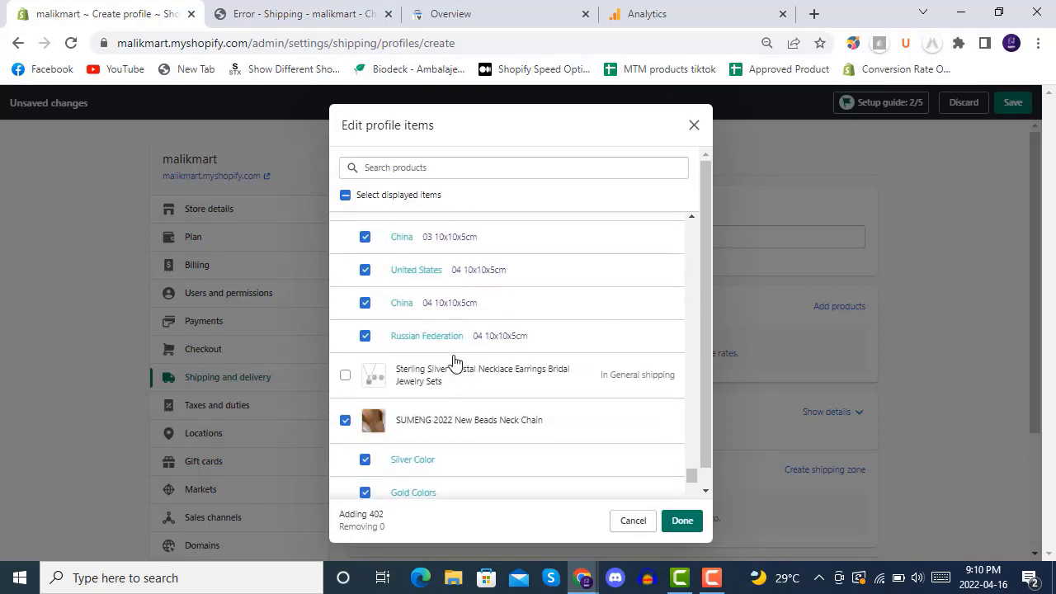
left_click(487, 372)
scroll(488, 372, "down", 4)
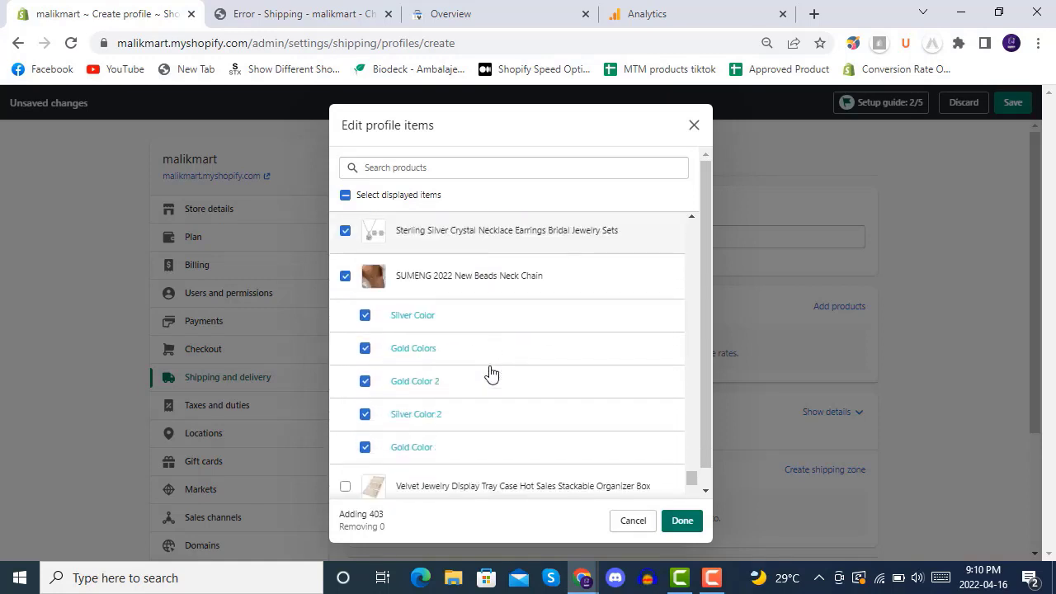
left_click(345, 306)
scroll(464, 370, "down", 6)
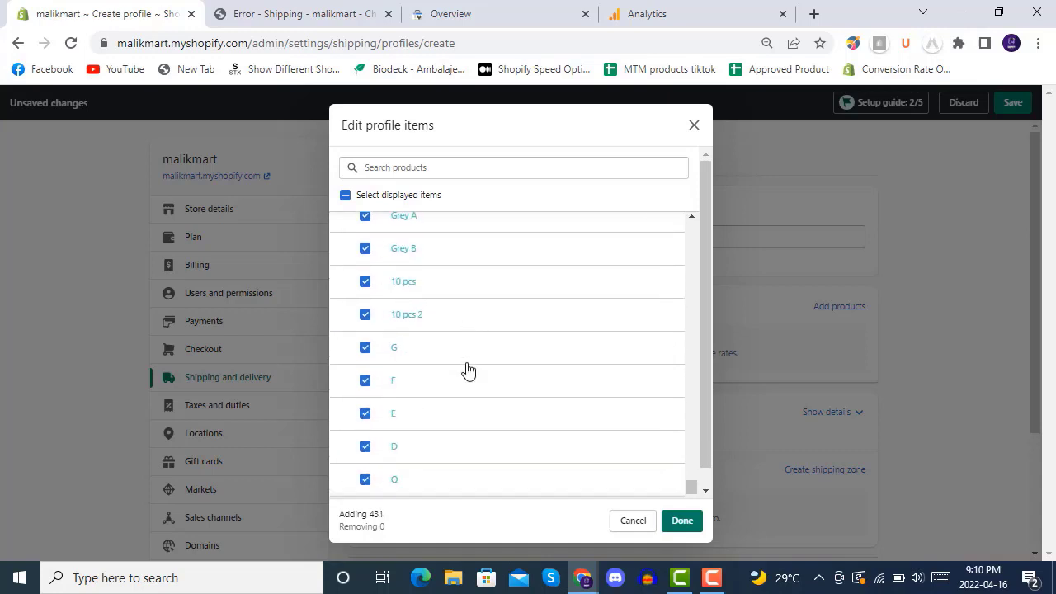
scroll(459, 371, "down", 1)
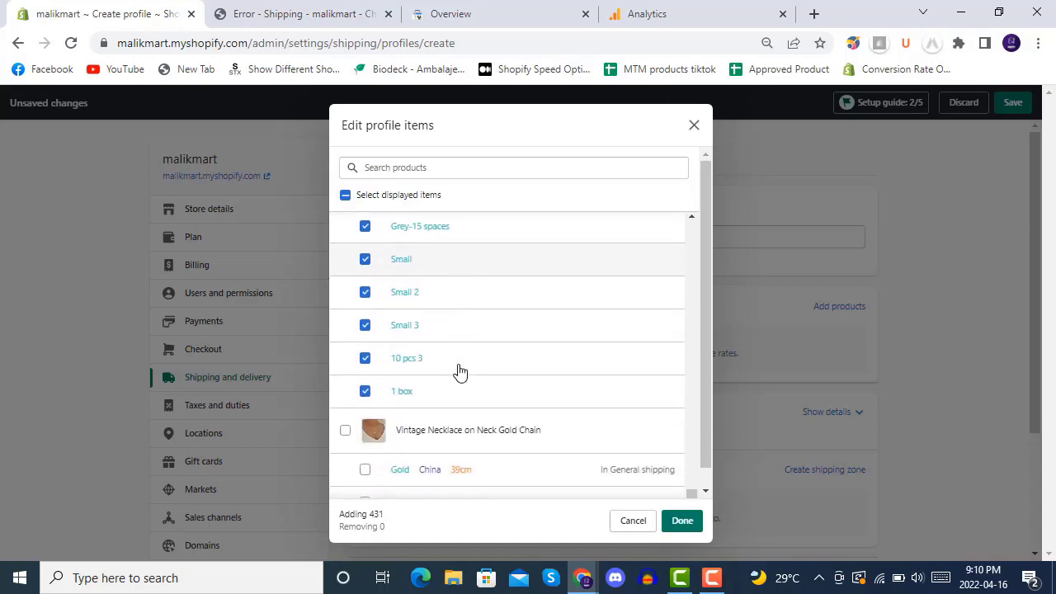
left_click(345, 429)
scroll(475, 372, "down", 1)
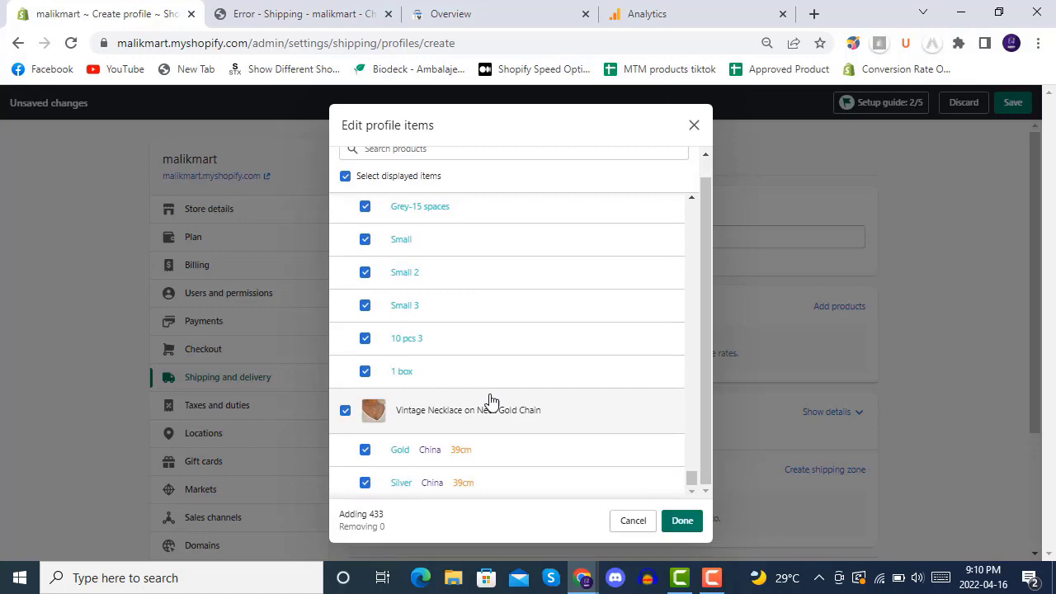
Step: Confirm the chosen products and create a new shipping zone for the all products profile
left_click(683, 520)
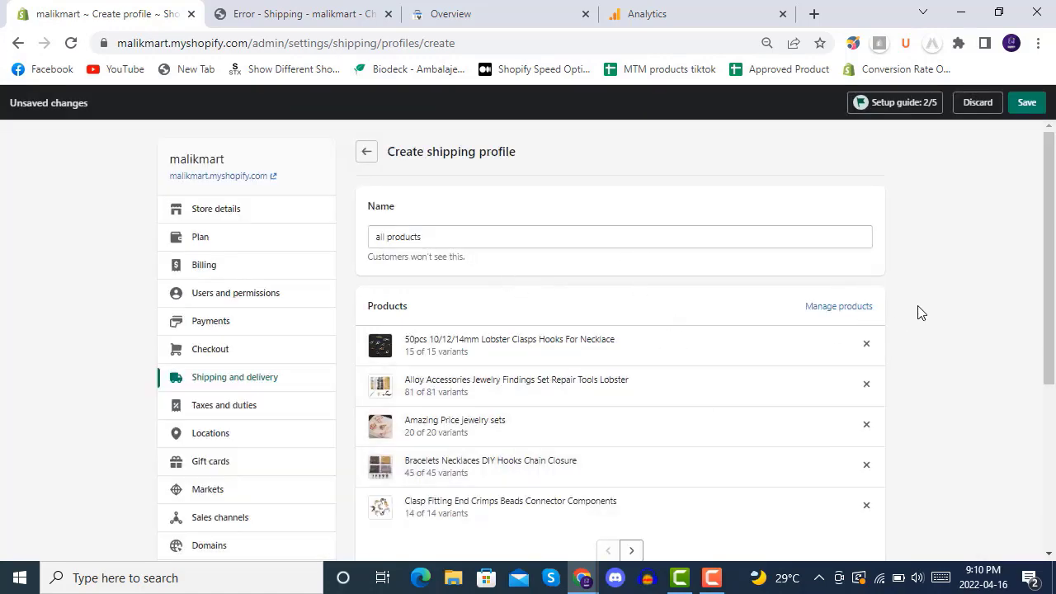
scroll(919, 309, "down", 4)
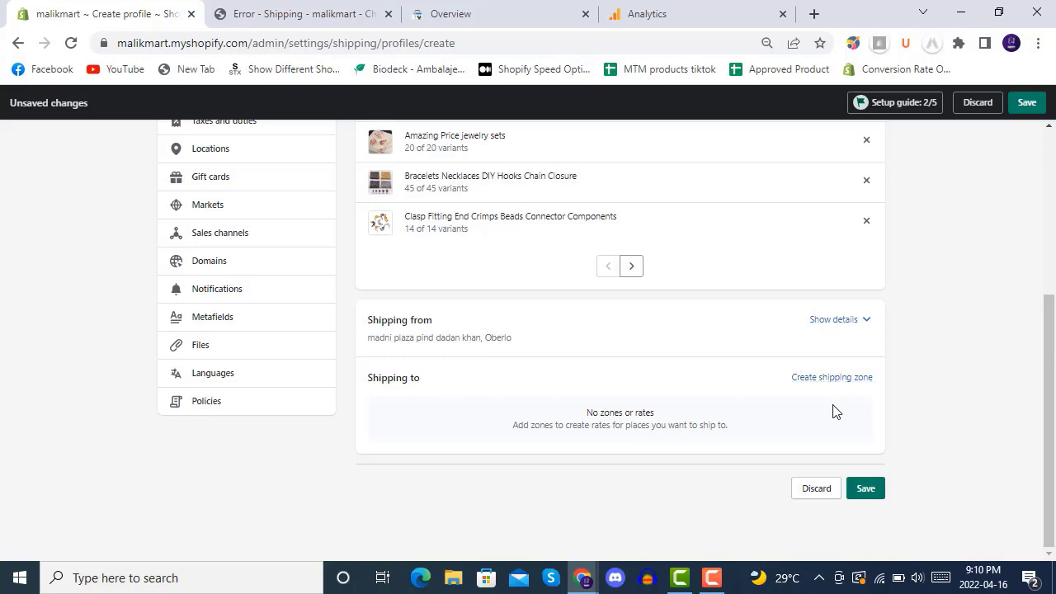
left_click(831, 377)
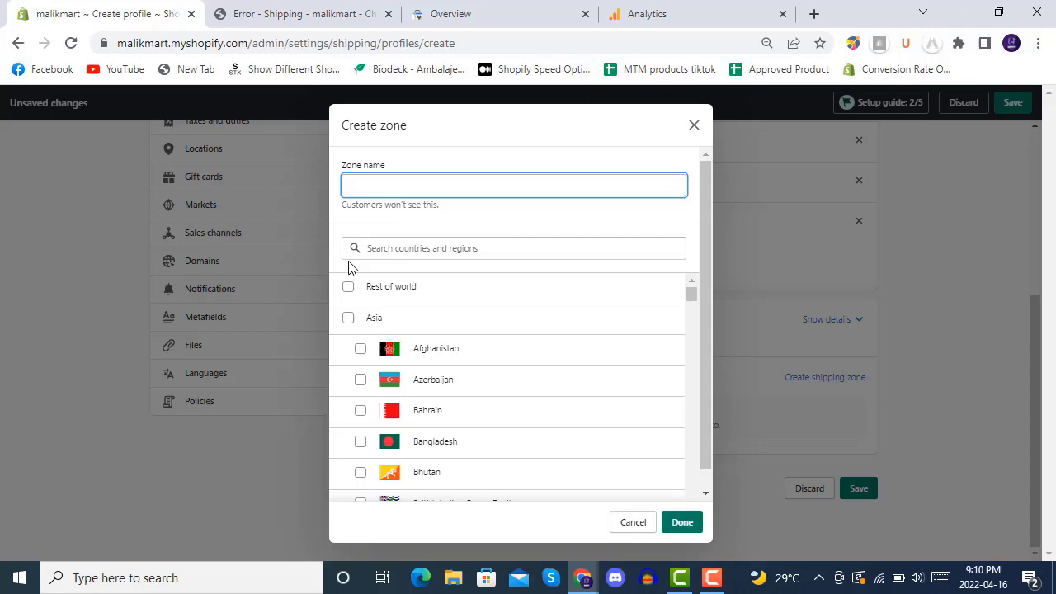
Step: Name the zone 'rest of world', tick the Rest of world region, and save the zone
left_click(349, 288)
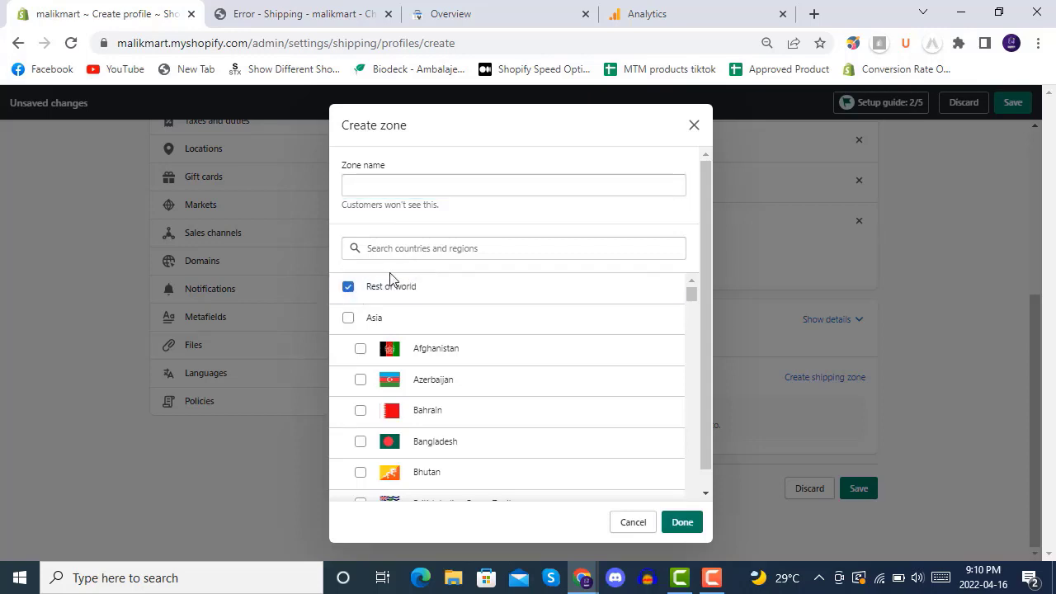
left_click(347, 290)
left_click(417, 186)
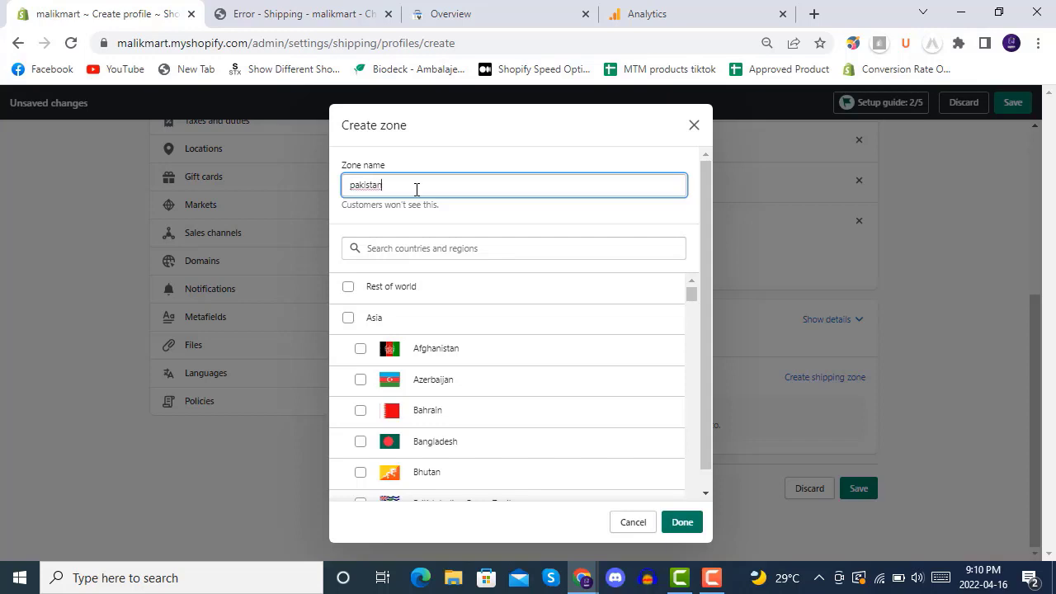
left_click_drag(388, 183, 346, 183)
type("rest of world")
left_click(349, 289)
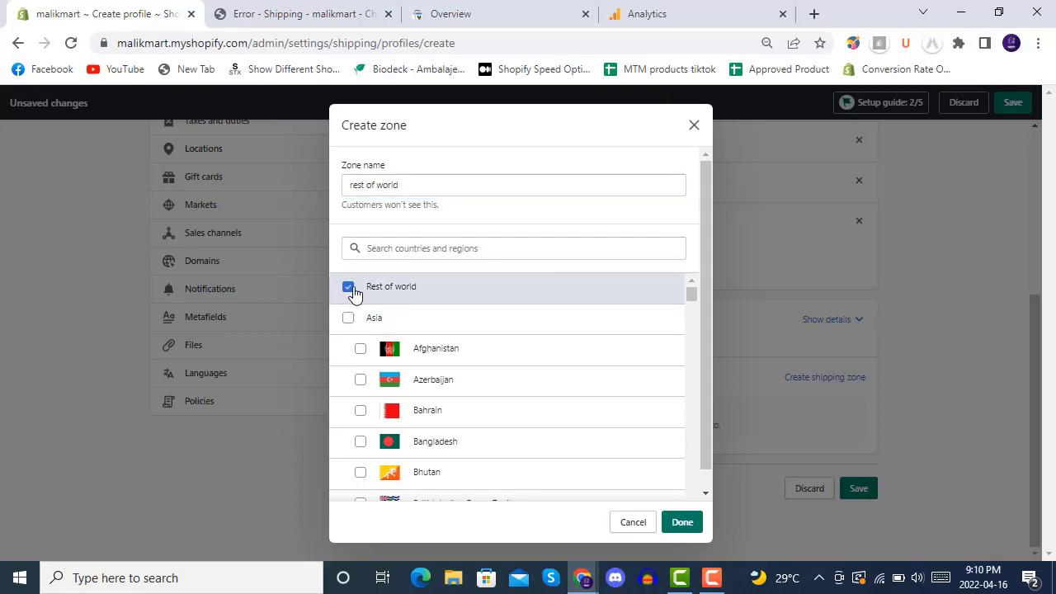
left_click(682, 525)
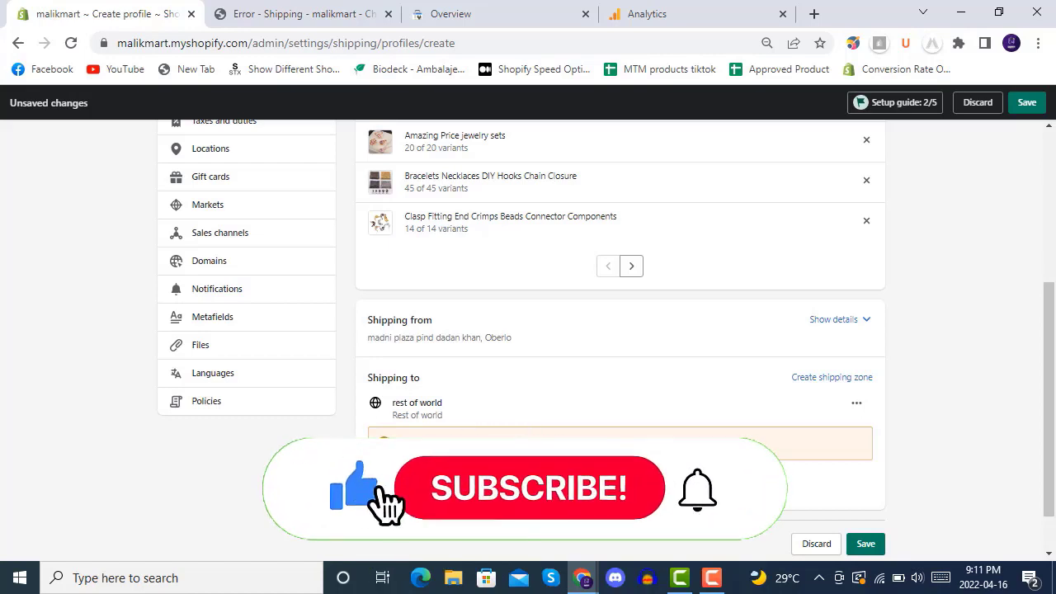
Step: Add a rate named 'standard' at 0.00 (Free) to the rest of world zone
left_click(520, 431)
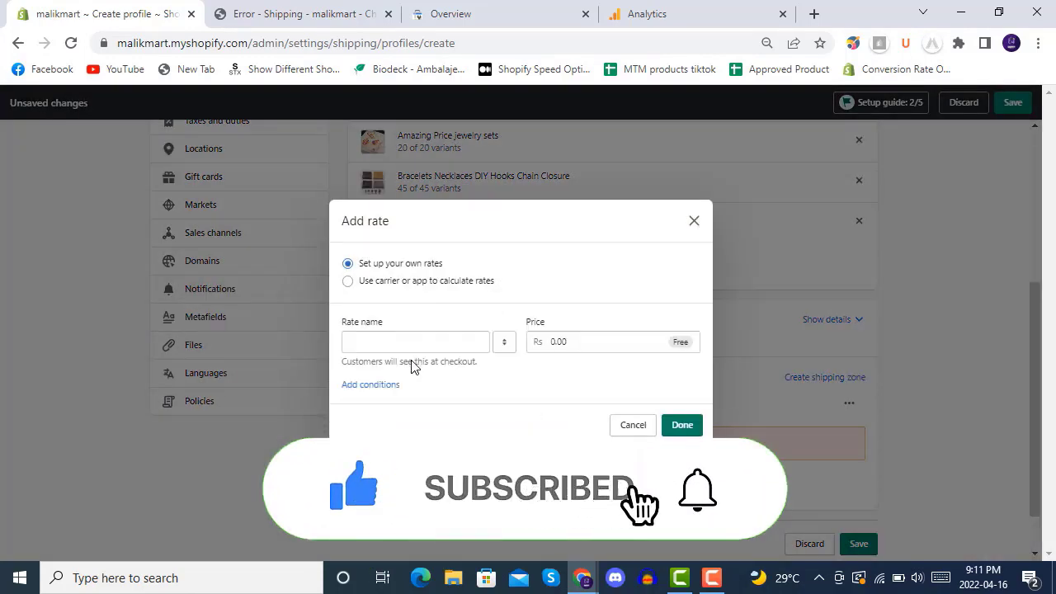
left_click(419, 345)
type("standard")
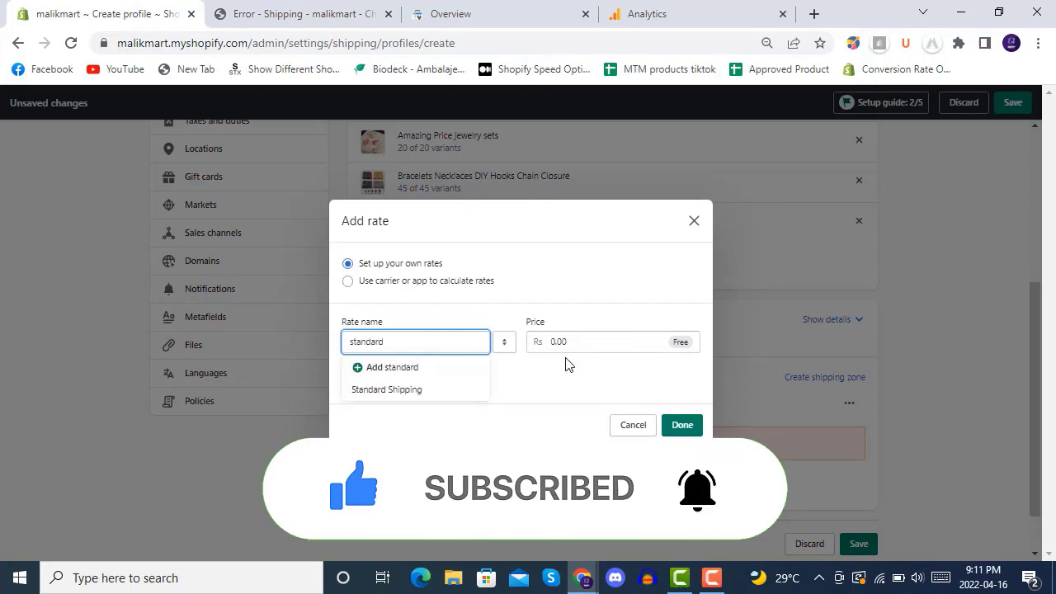
left_click(680, 426)
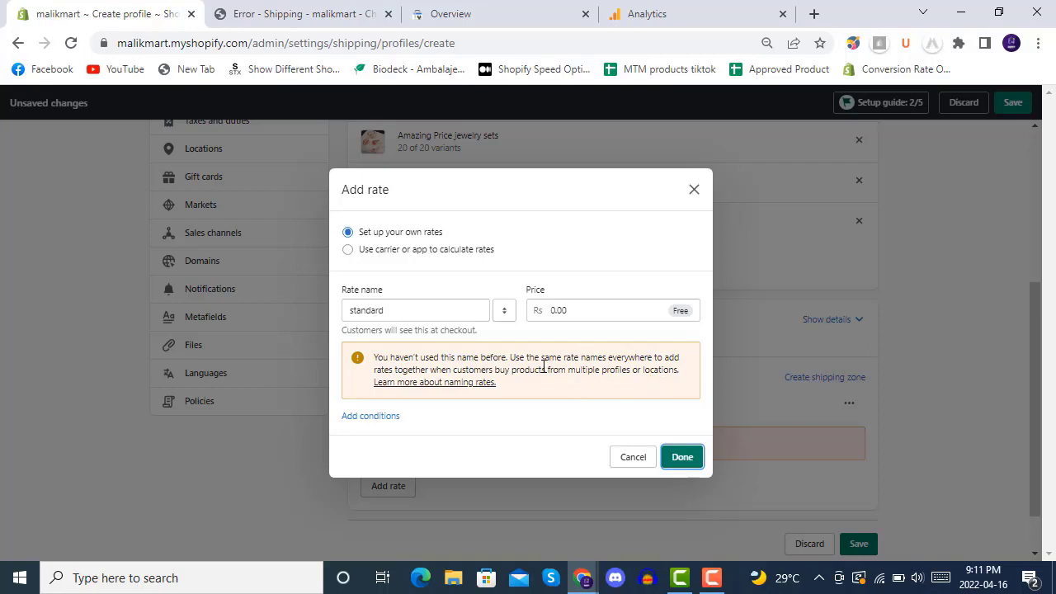
left_click(687, 458)
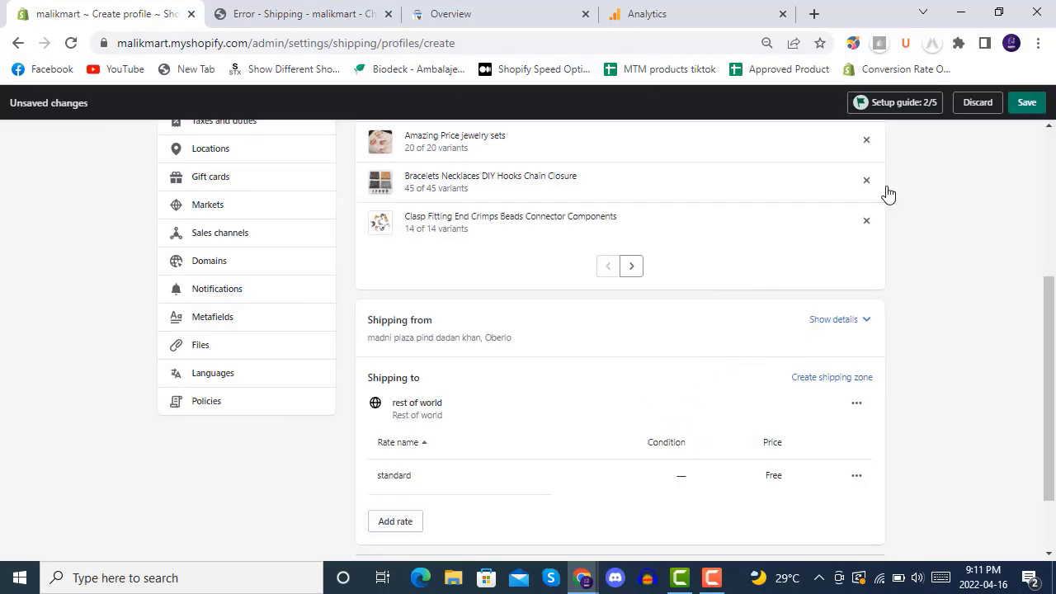
Step: Save the all products profile and reload the checkout page to show free standard shipping
left_click(1027, 104)
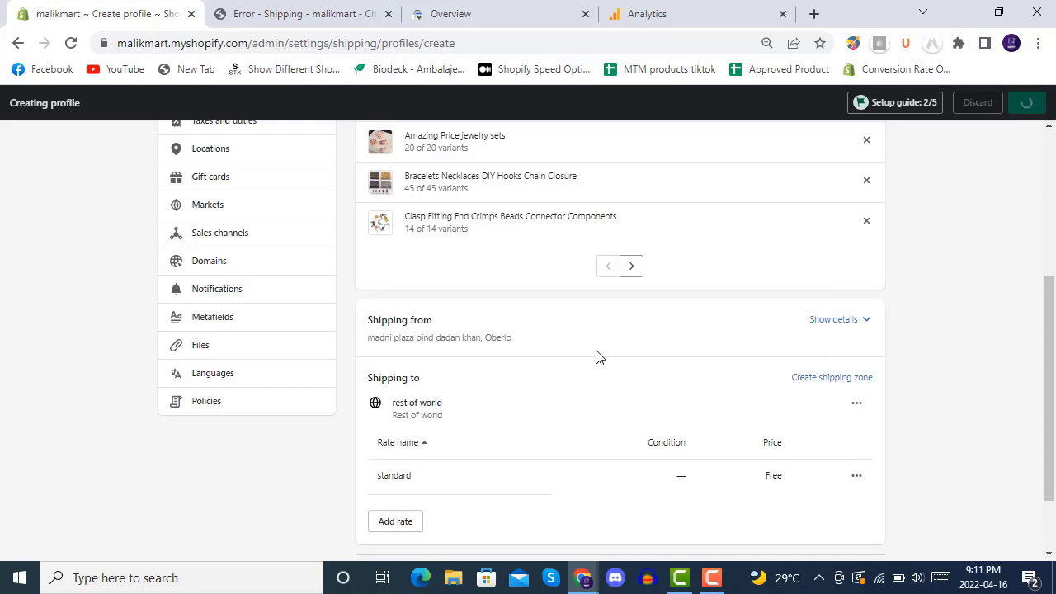
left_click(329, 7)
left_click(71, 43)
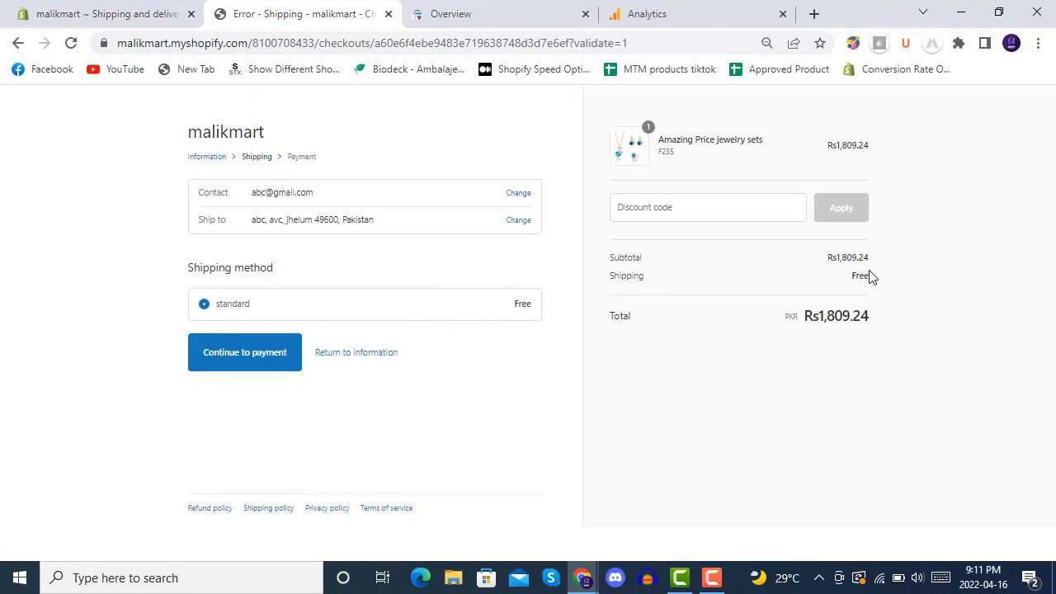
left_click_drag(872, 259, 876, 277)
left_click(879, 261)
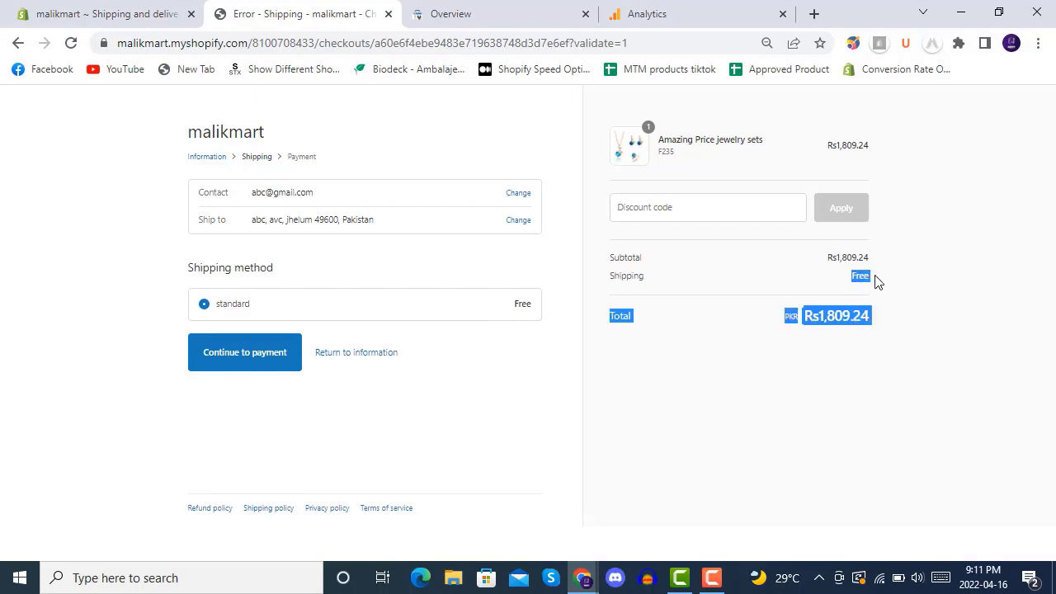
left_click(877, 281)
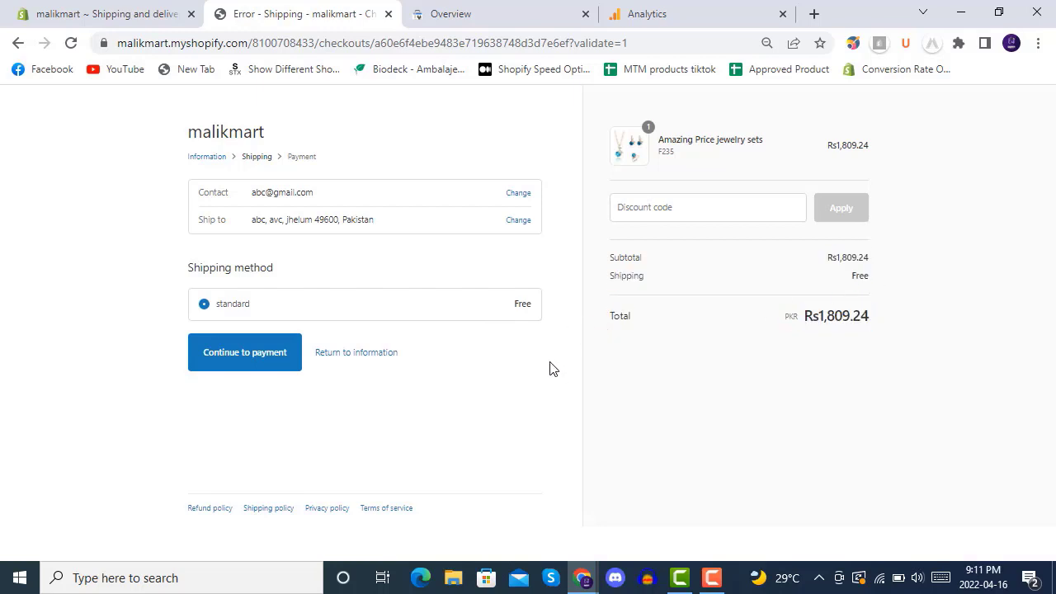